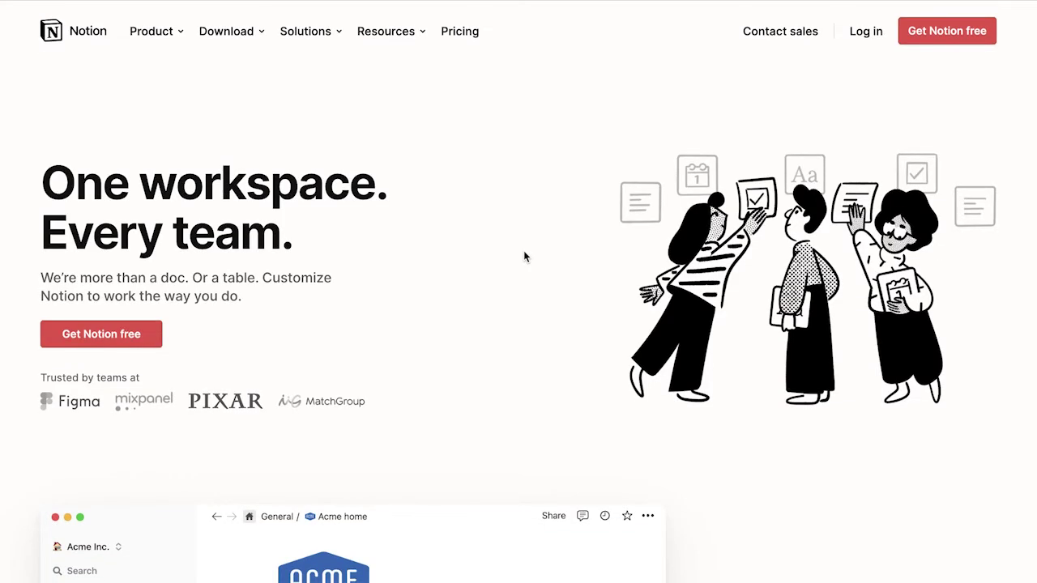
Scroll down through the Notion homepage to the Digital Bullet Journal Template page
scroll(523, 257, "down", 5)
scroll(523, 256, "down", 10)
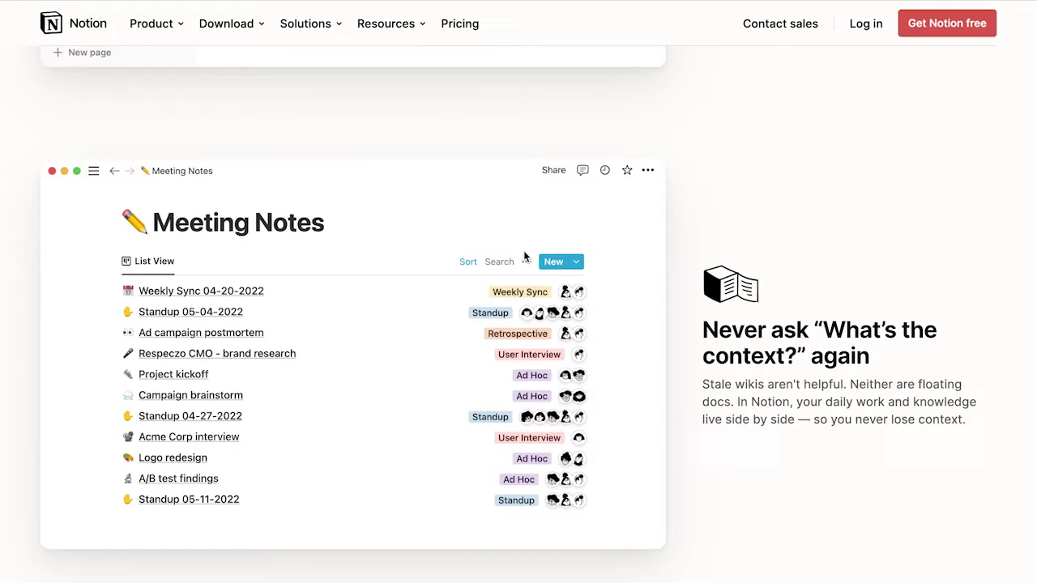
scroll(523, 256, "down", 12)
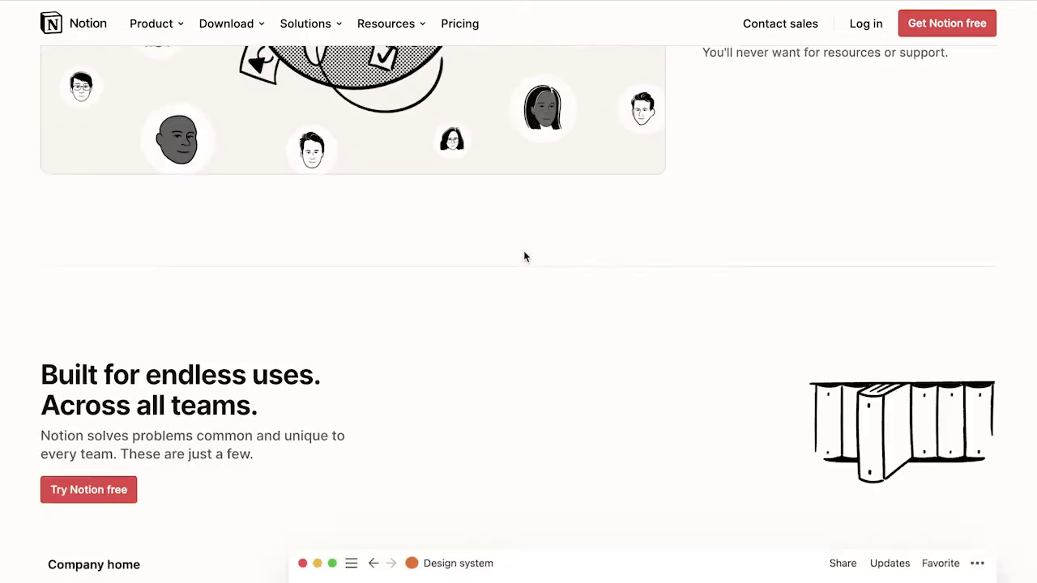
scroll(523, 256, "down", 7)
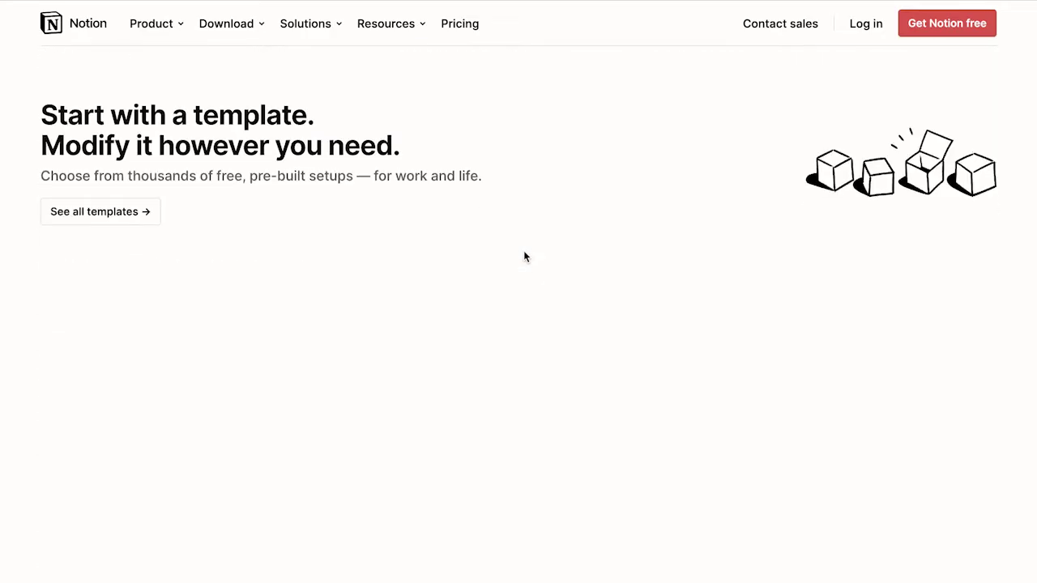
scroll(523, 257, "down", 6)
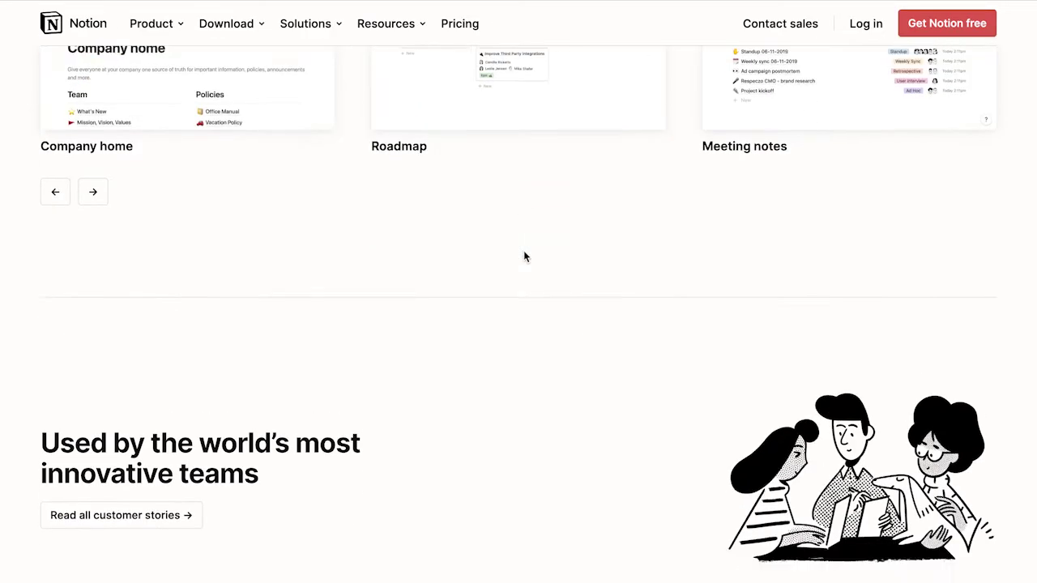
scroll(523, 256, "down", 7)
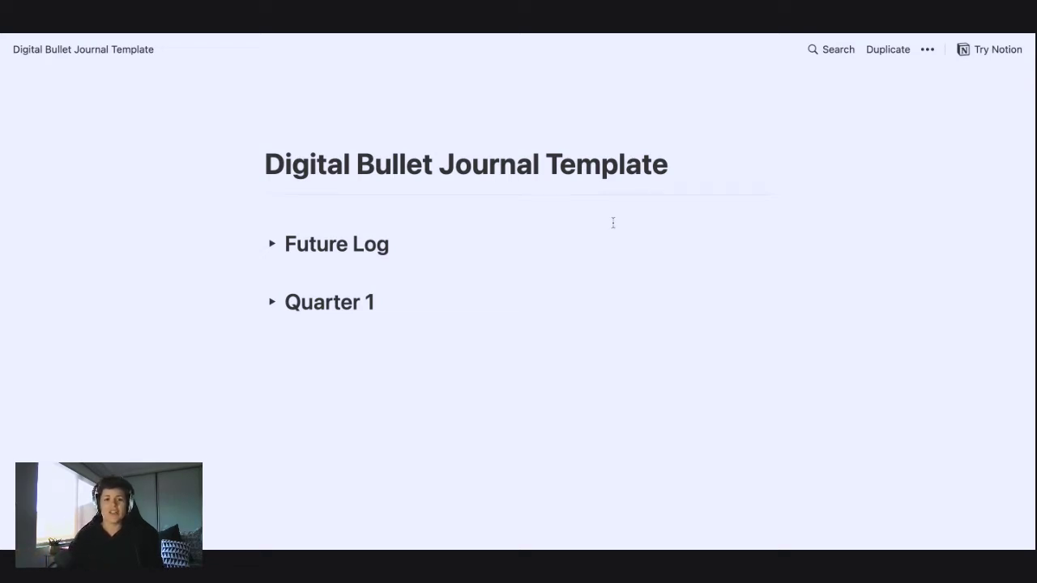
left_click(271, 244)
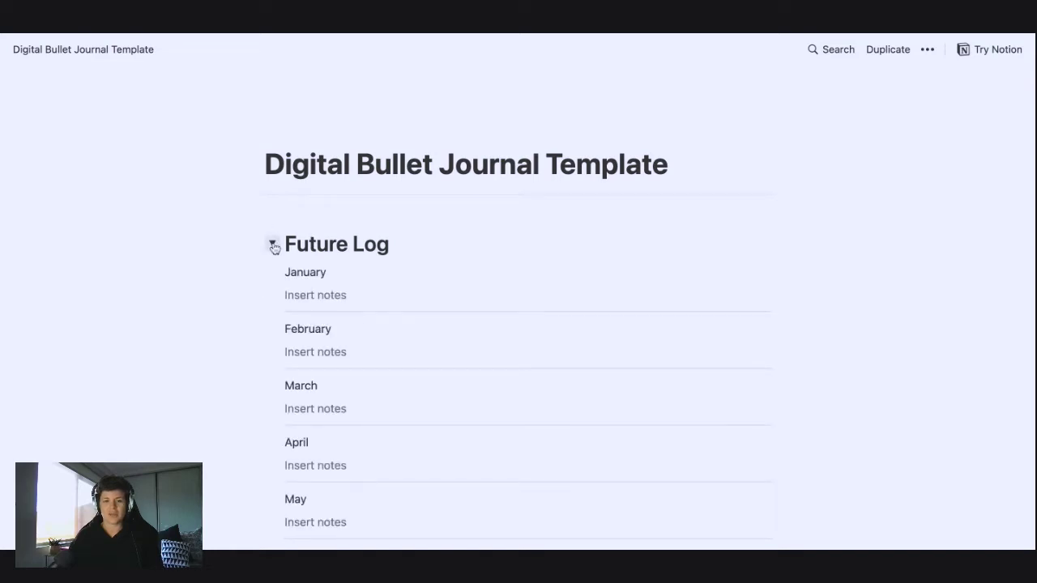
scroll(363, 376, "down", 5)
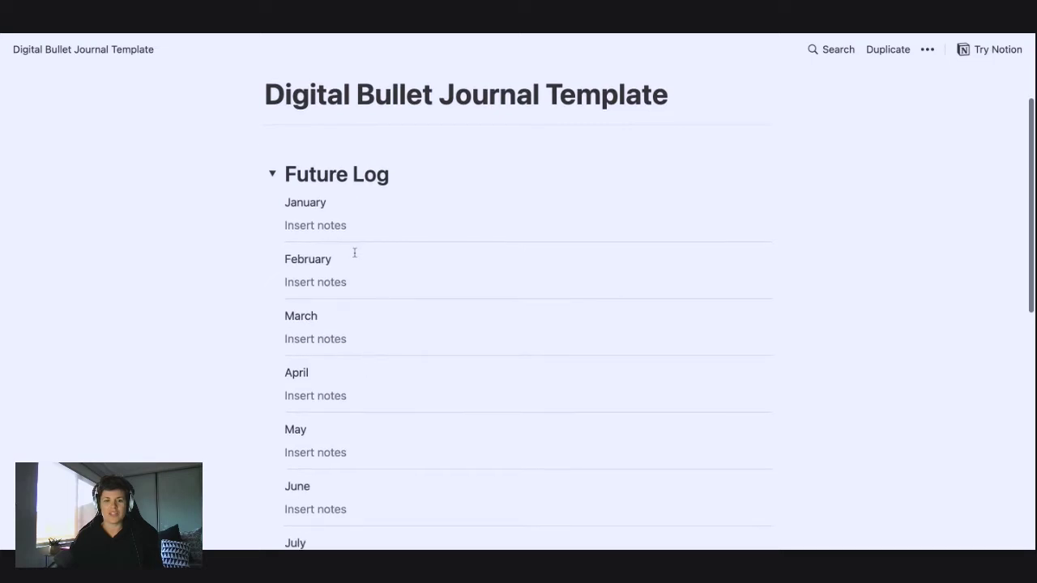
scroll(354, 253, "down", 4)
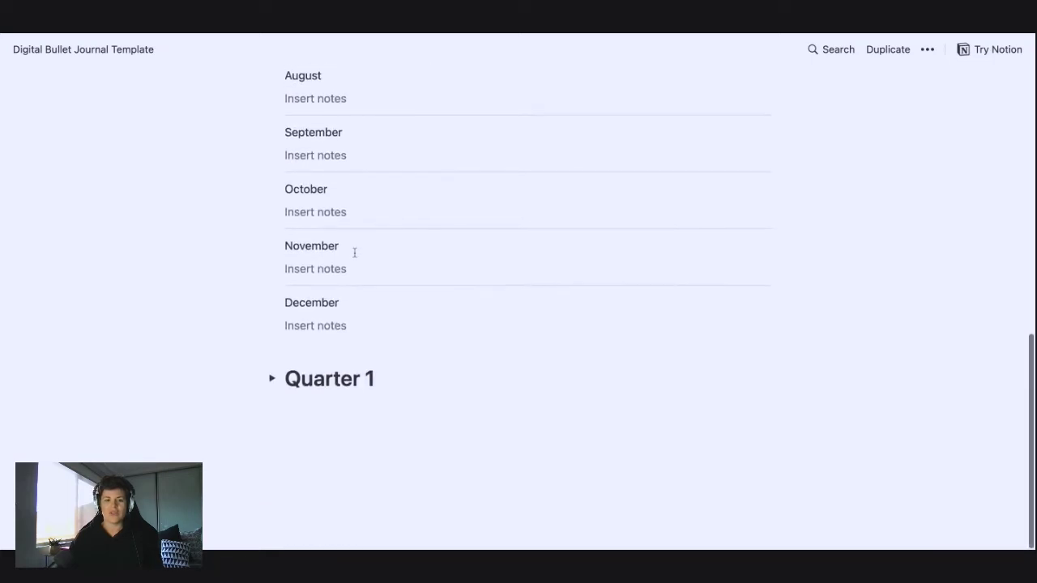
scroll(354, 252, "up", 6)
scroll(369, 240, "up", 2)
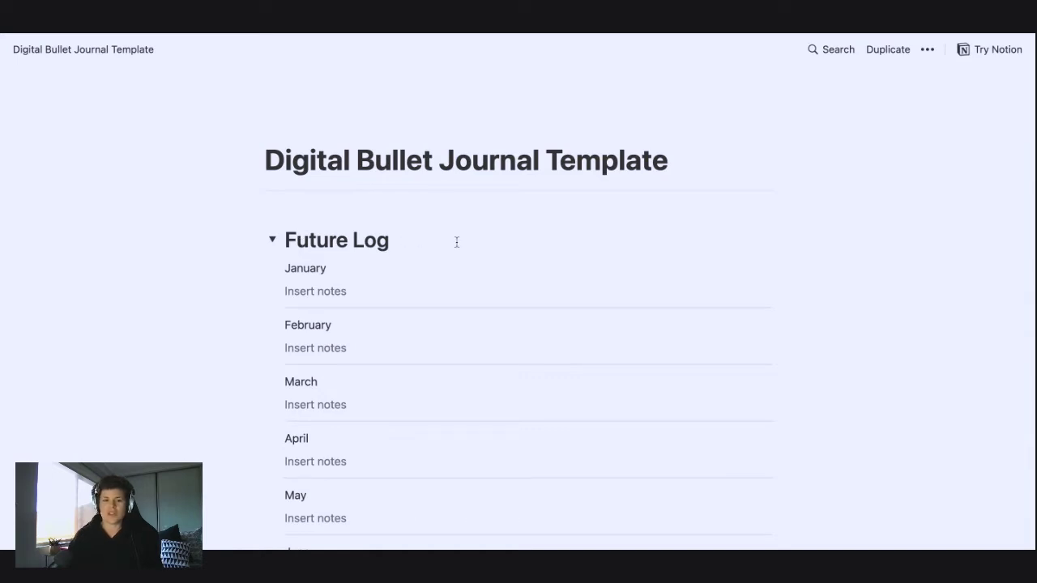
left_click(272, 239)
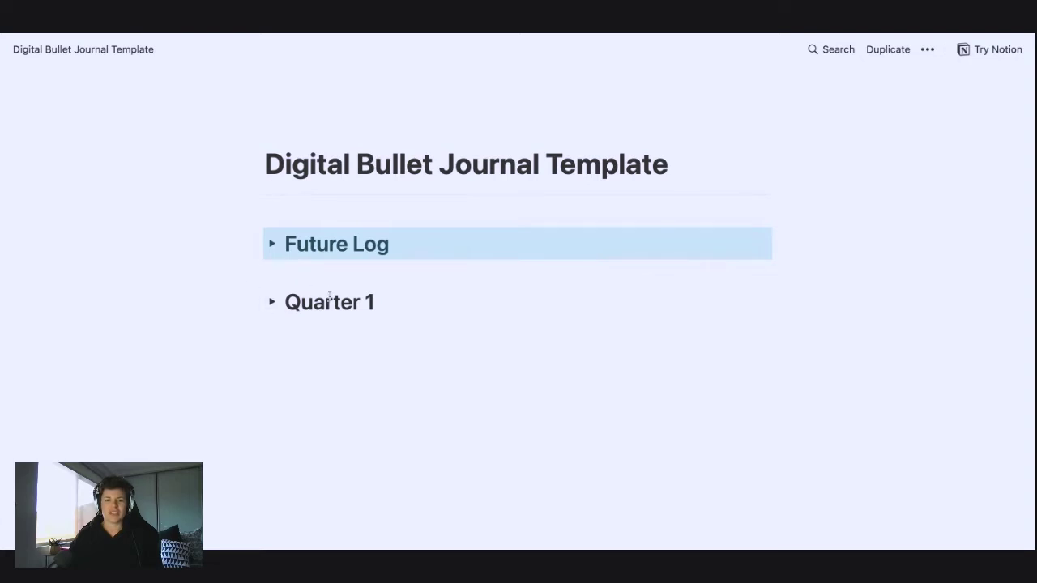
Expand the Quarter 1, Month 1 and Week 1 toggles to show weekly goals and Monday–Sunday entries
left_click(271, 303)
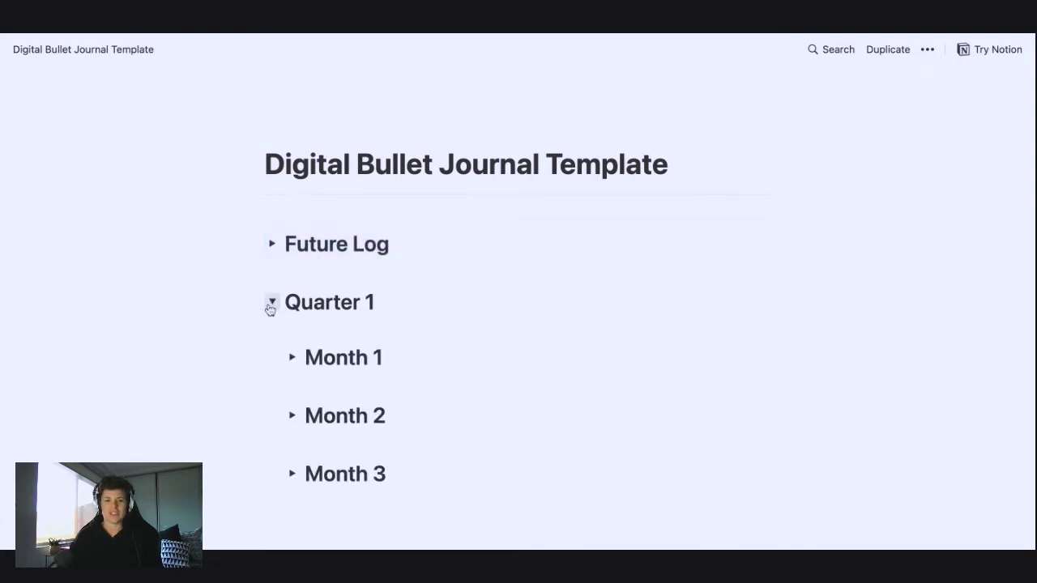
scroll(362, 396, "down", 2)
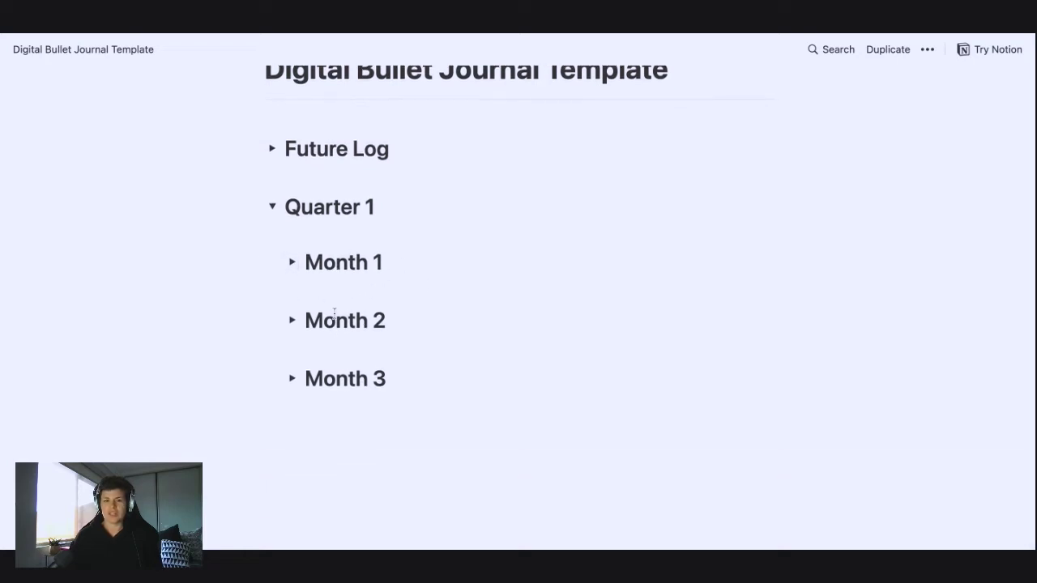
left_click(296, 267)
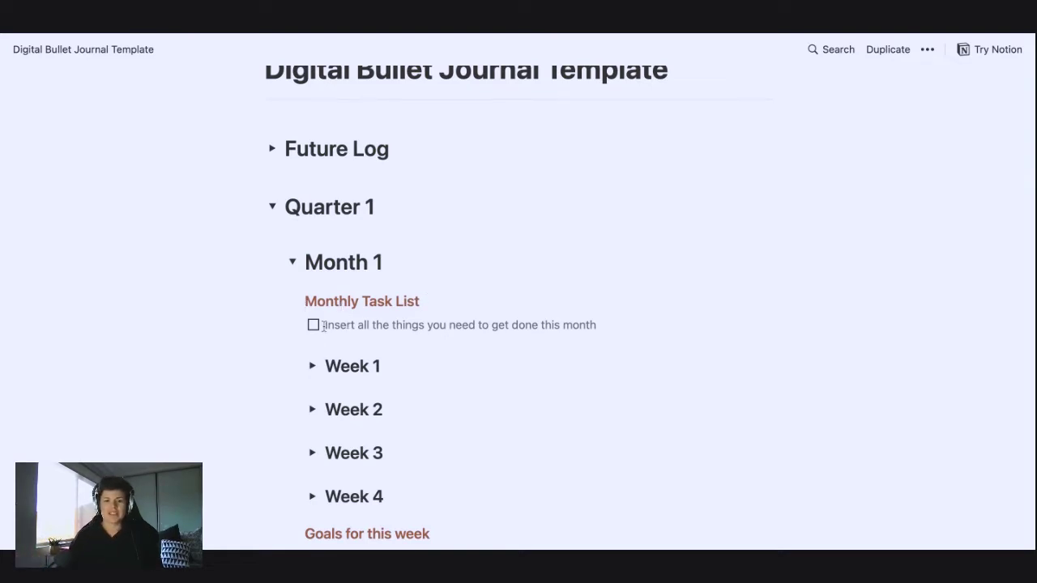
scroll(422, 322, "down", 2)
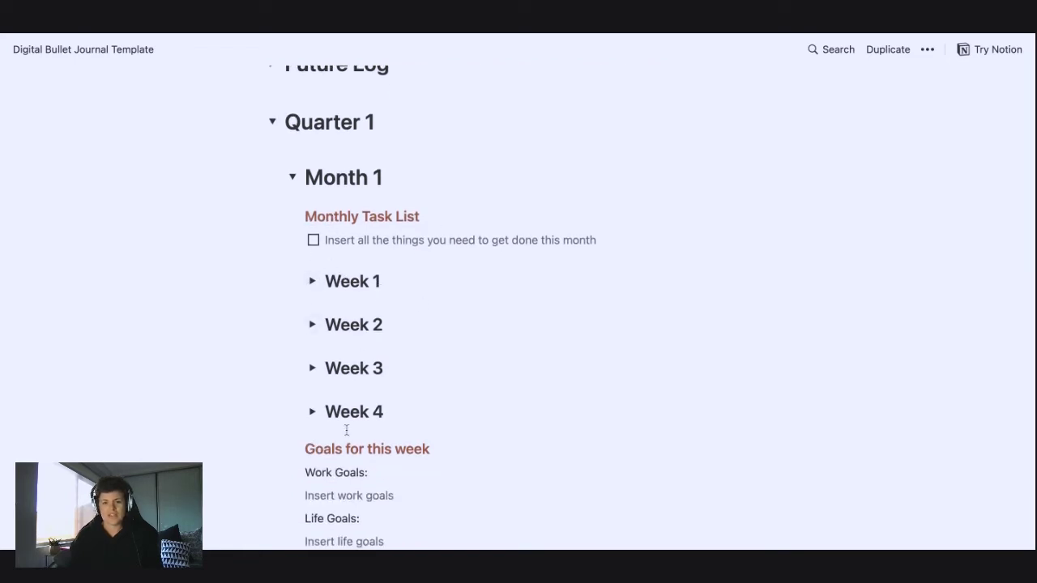
left_click(313, 283)
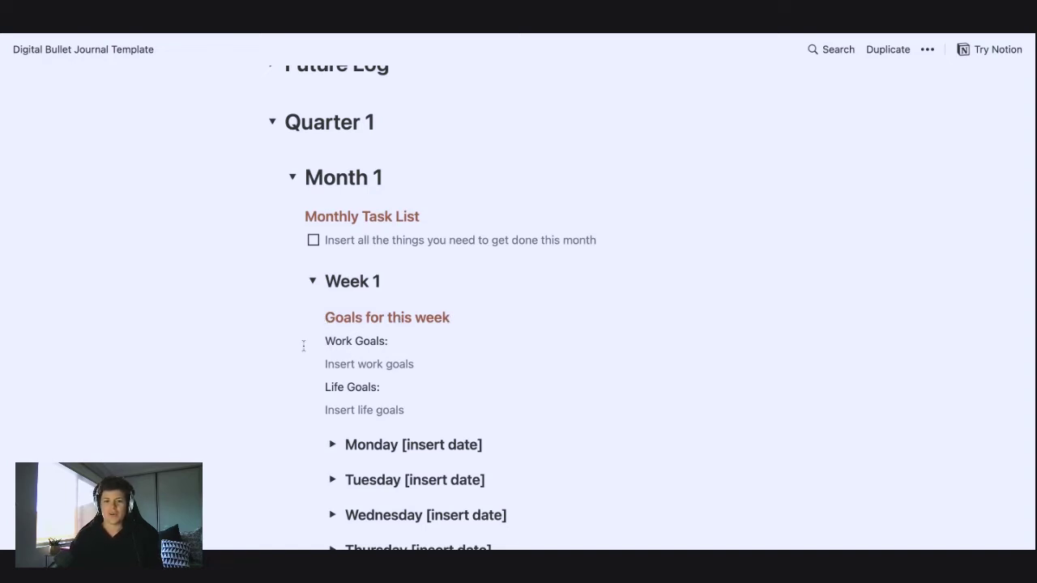
scroll(344, 400, "down", 5)
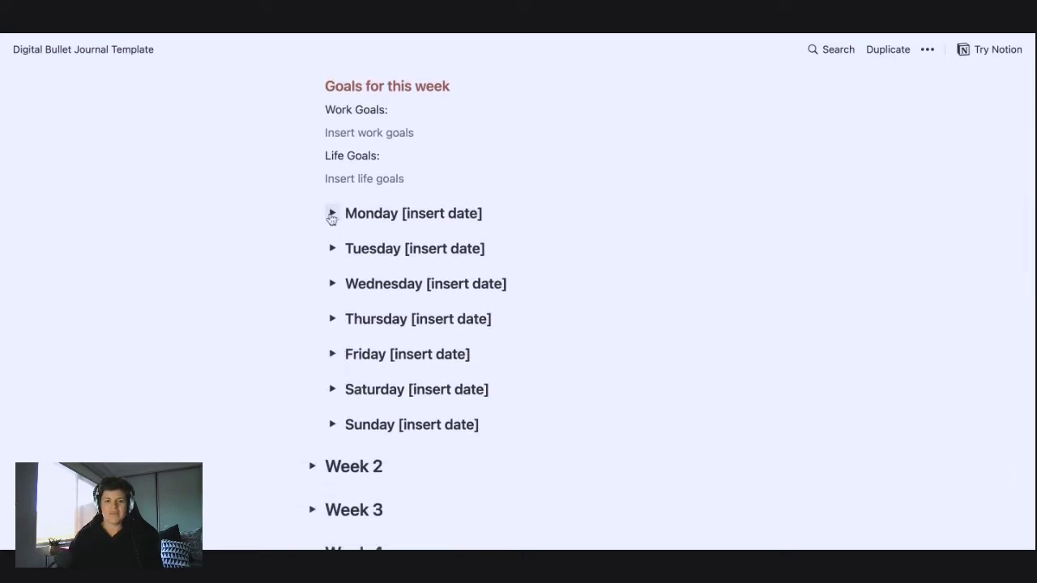
left_click(333, 213)
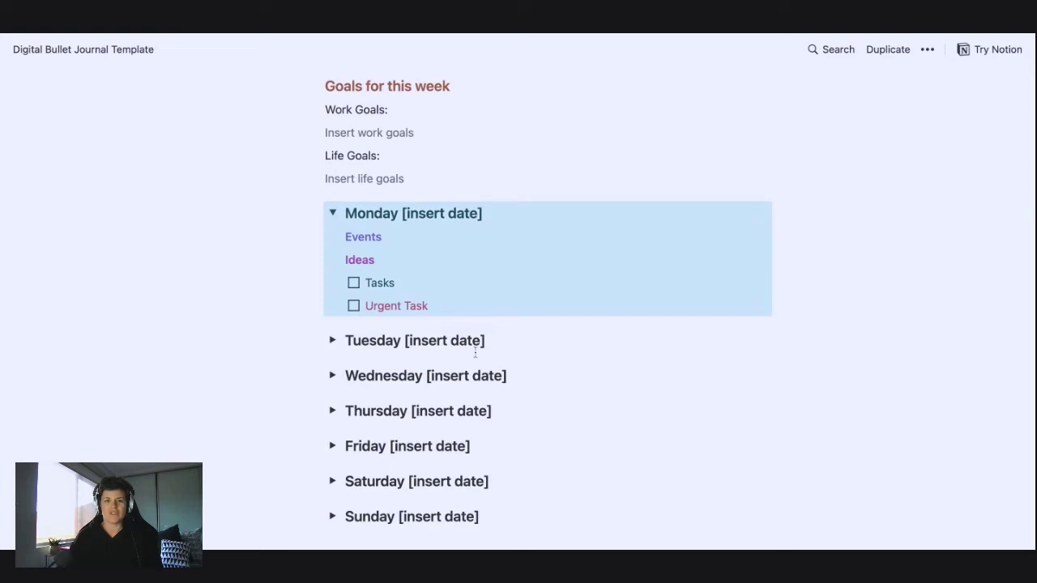
left_click(332, 340)
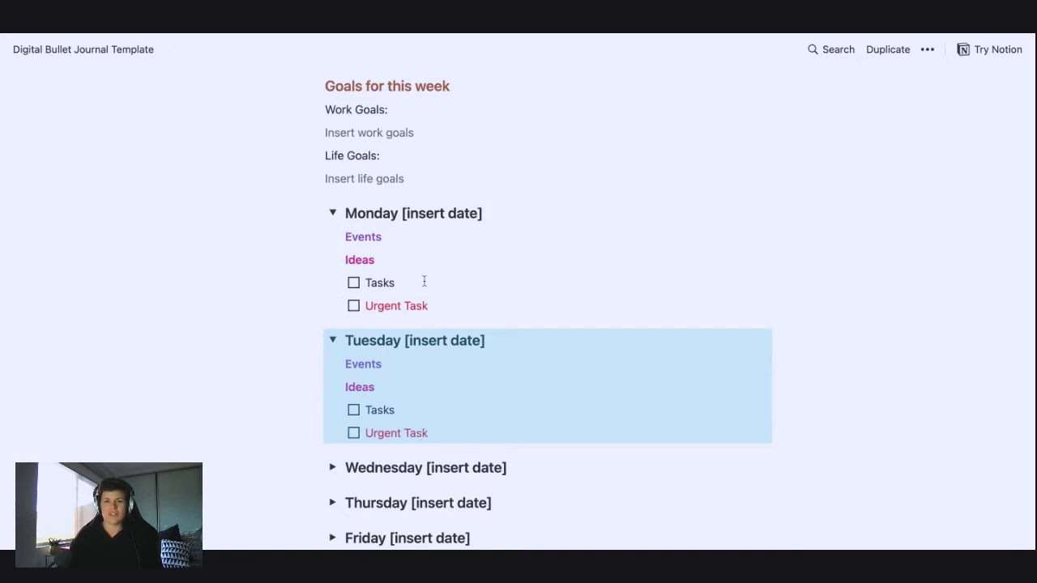
left_click(396, 283)
scroll(392, 294, "down", 4)
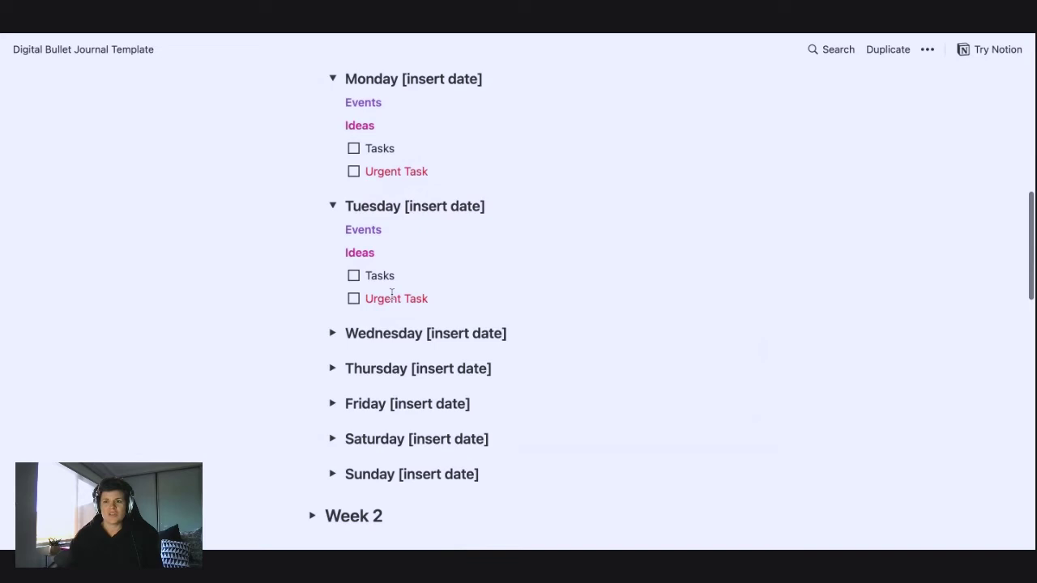
scroll(392, 294, "up", 2)
scroll(392, 294, "up", 2)
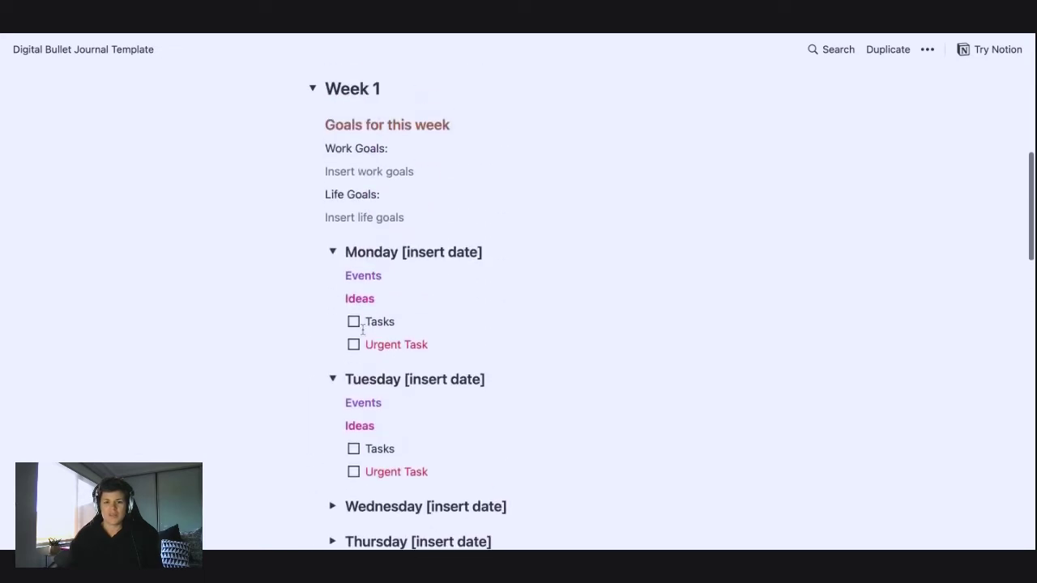
left_click(332, 379)
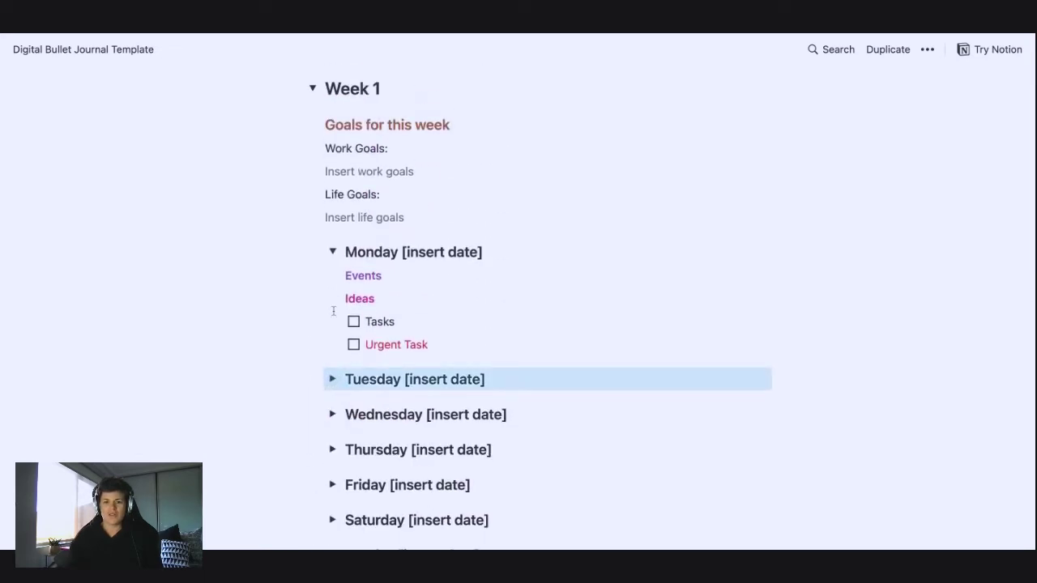
left_click(333, 252)
scroll(339, 341, "down", 2)
scroll(335, 340, "up", 4)
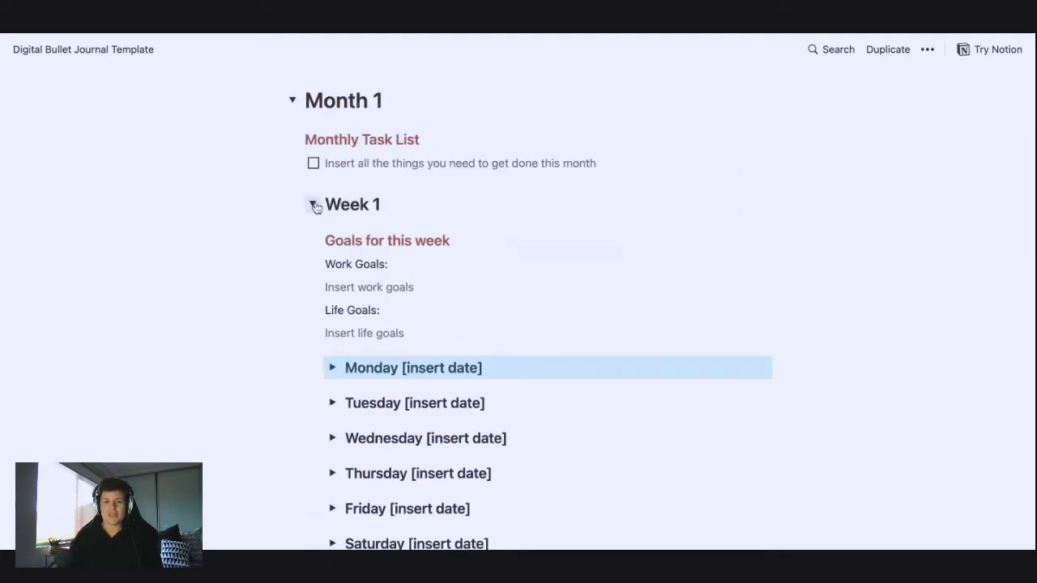
Collapse the Week 1, Month 1 and Quarter 1 toggles in turn
left_click(313, 205)
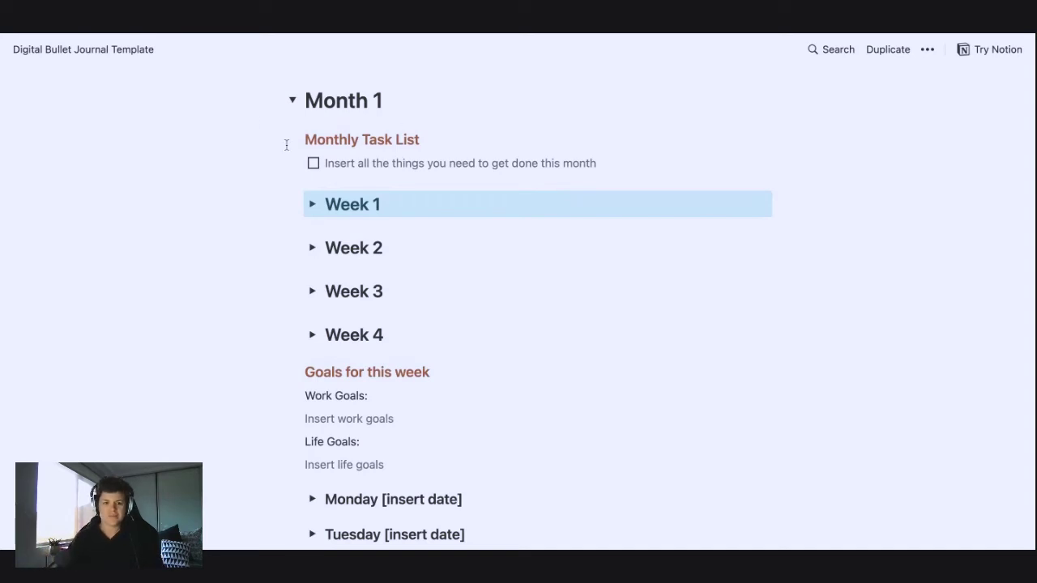
left_click(295, 102)
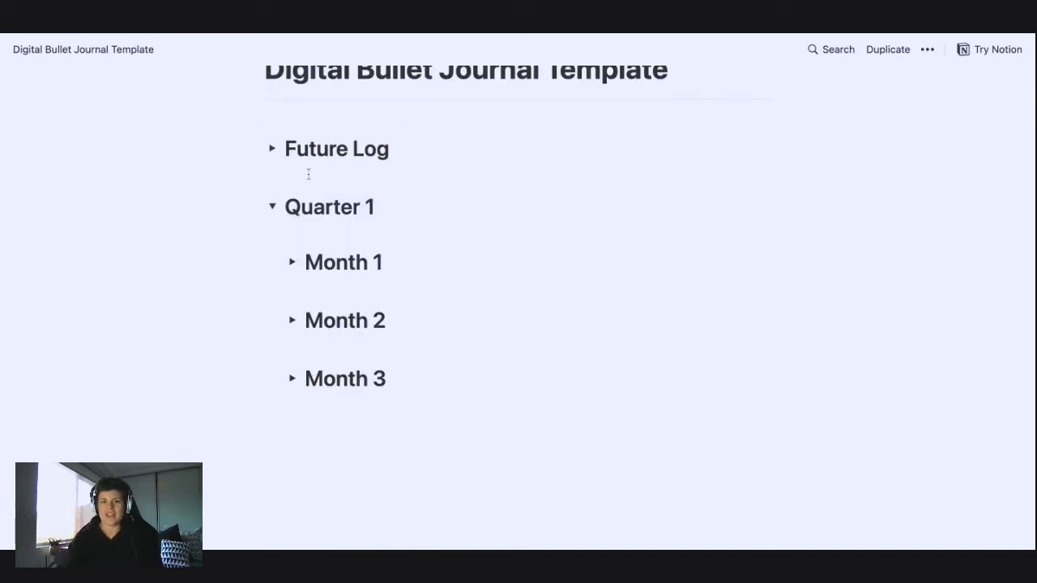
left_click(272, 206)
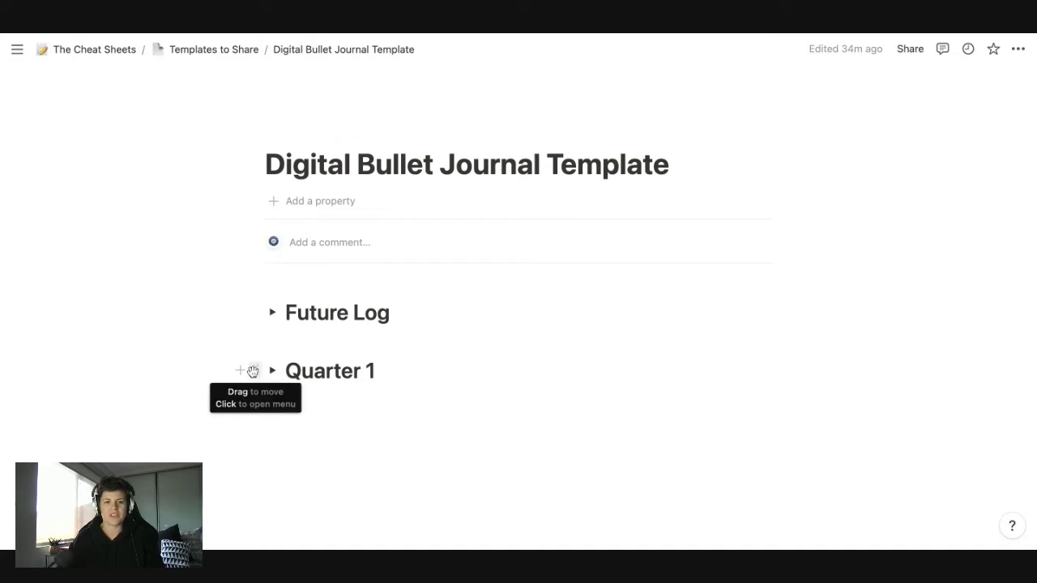
Duplicate the Quarter 1 block and rename the copy to Quarter 2
left_click(257, 371)
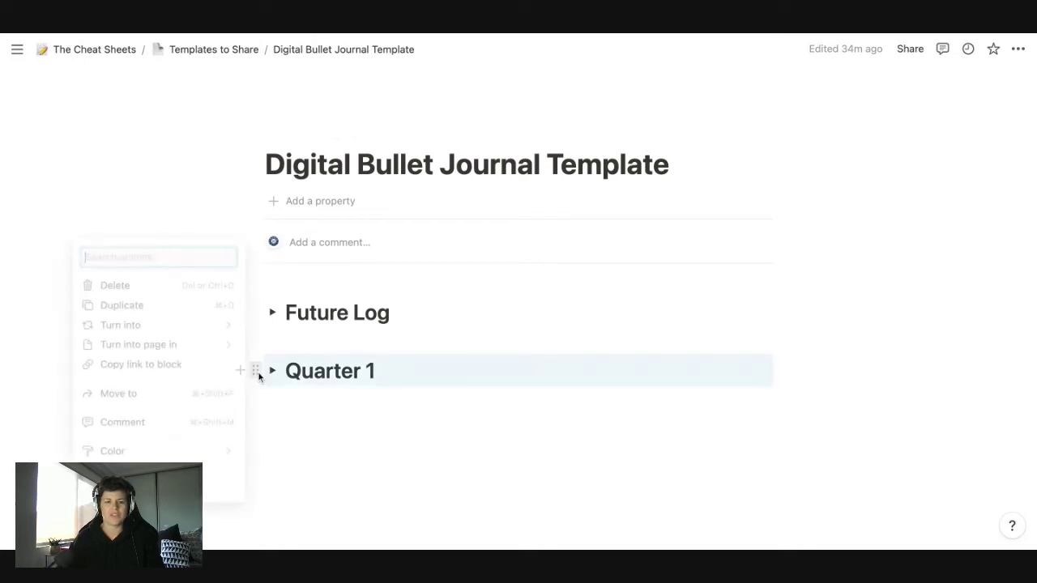
left_click(140, 305)
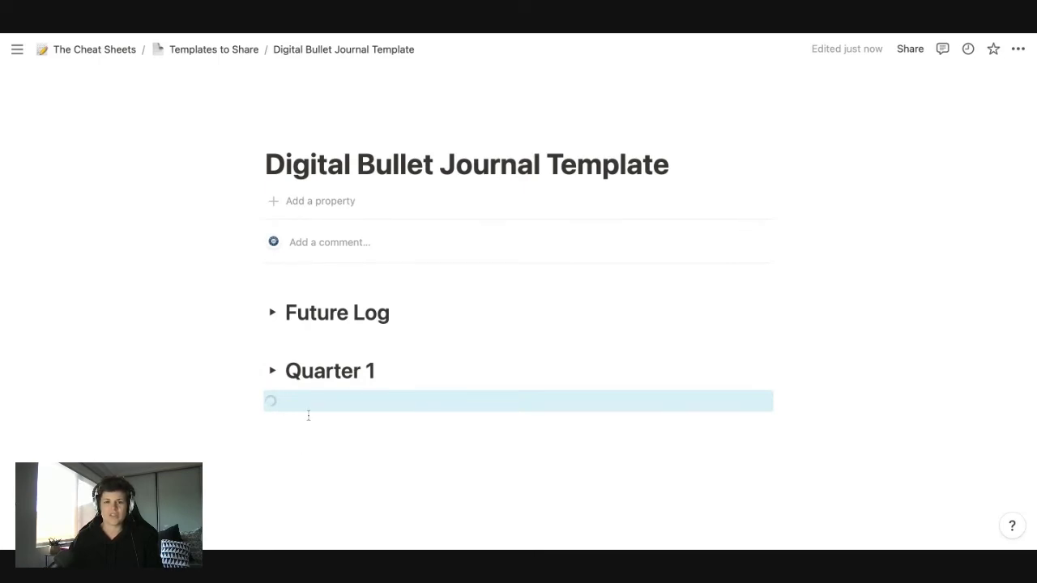
scroll(308, 416, "down", 1)
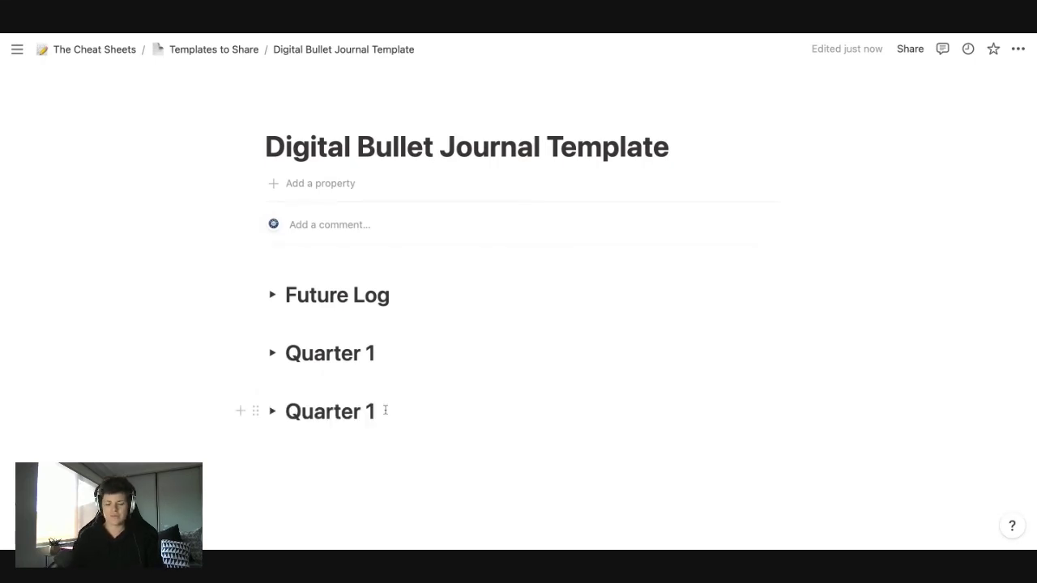
type("2")
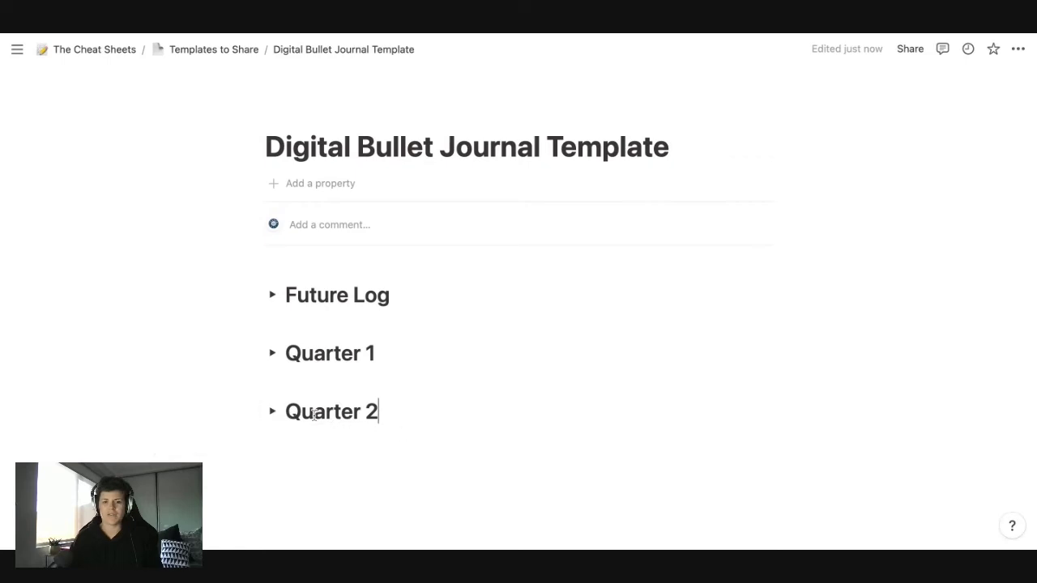
Delete the Quarter 2 heading along with its nested Month 1–3 and weekly blocks
triple_click(390, 414)
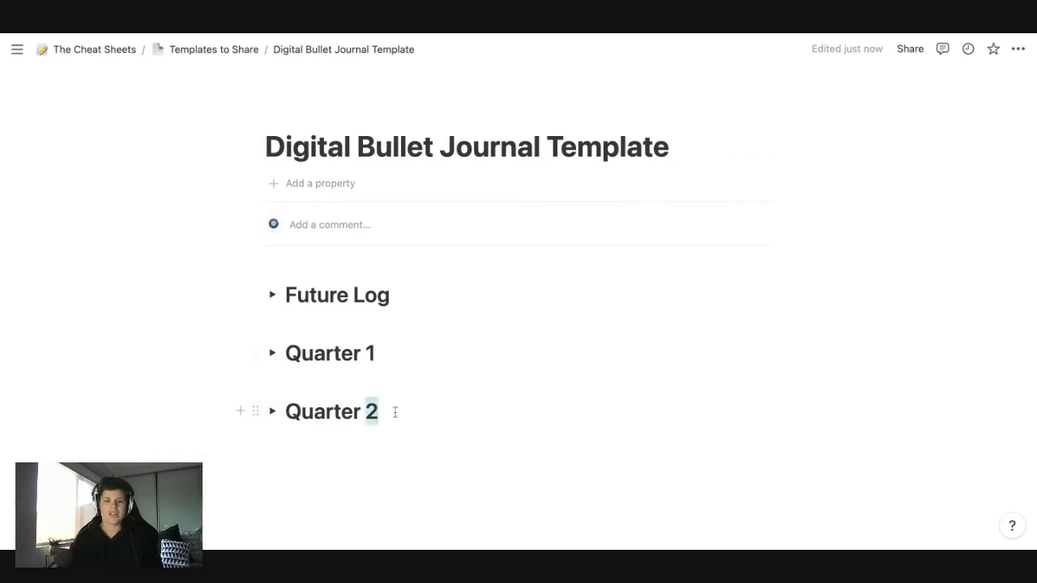
key("BackSpace")
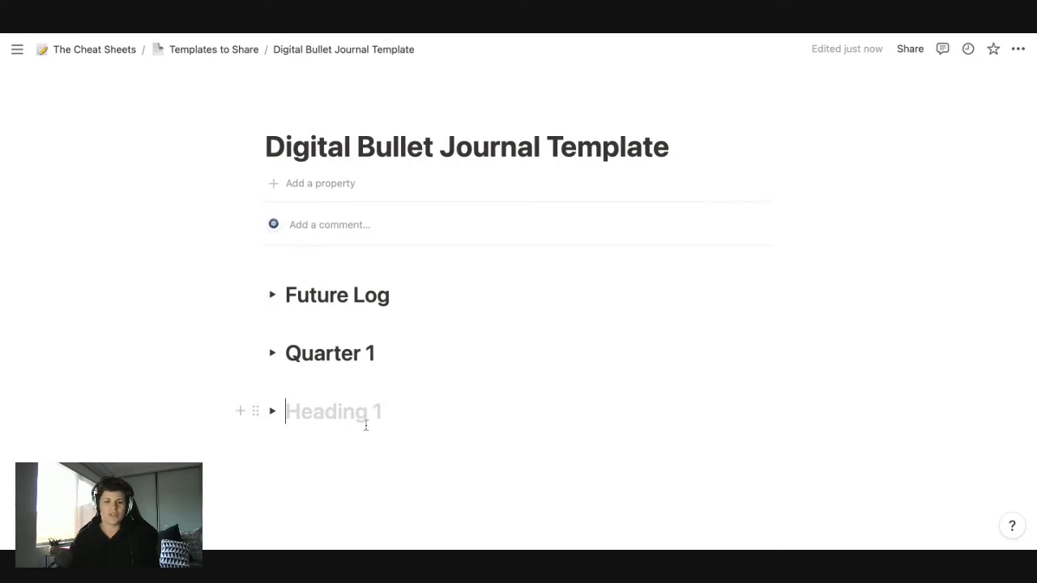
key("BackSpace")
key("BackSpace")
scroll(319, 411, "down", 2)
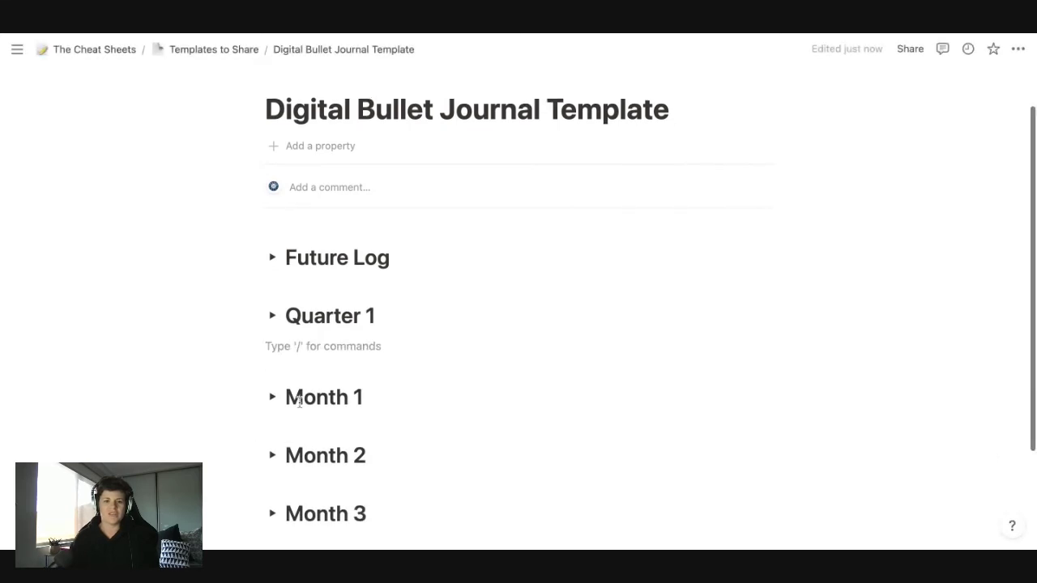
left_click_drag(348, 419, 324, 478)
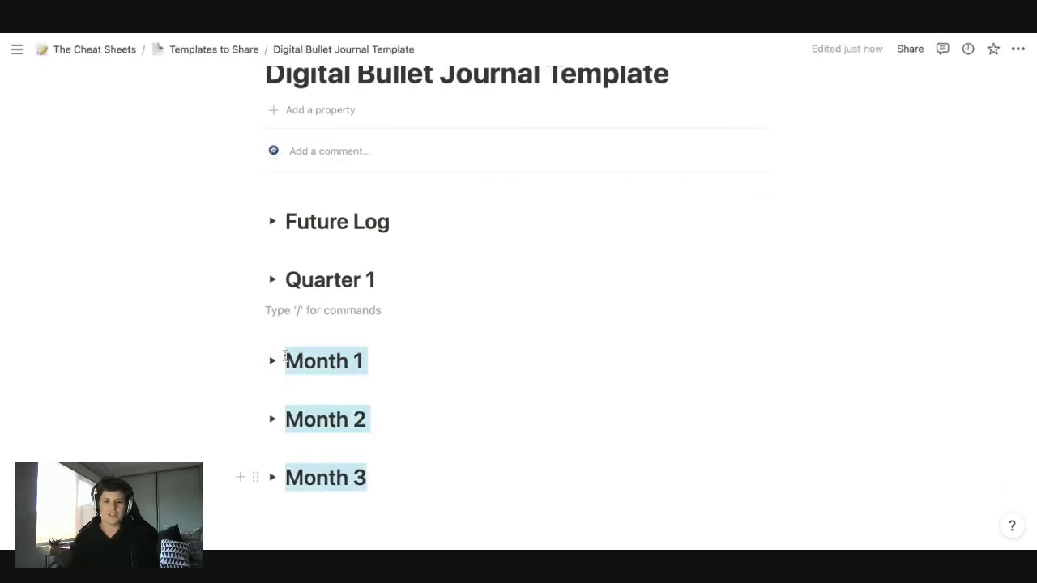
key("BackSpace")
key("BackSpace")
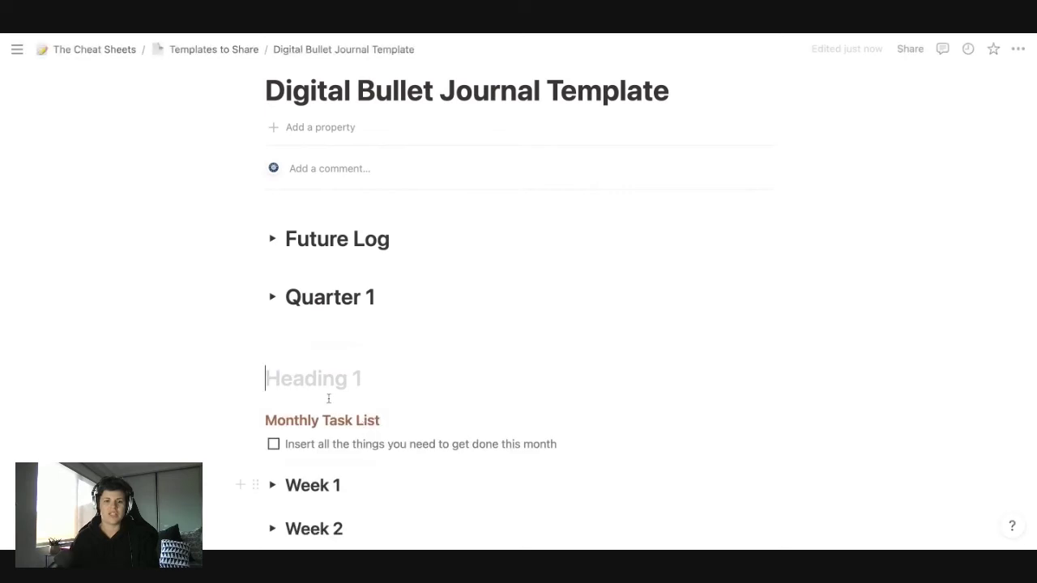
key("BackSpace")
scroll(281, 362, "down", 2)
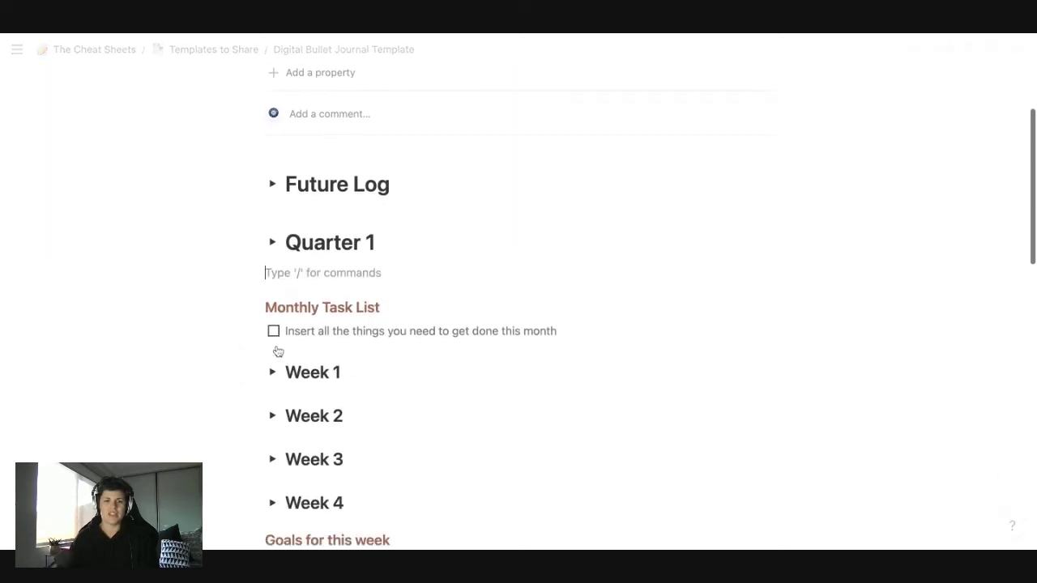
left_click_drag(352, 459, 497, 519)
key("BackSpace")
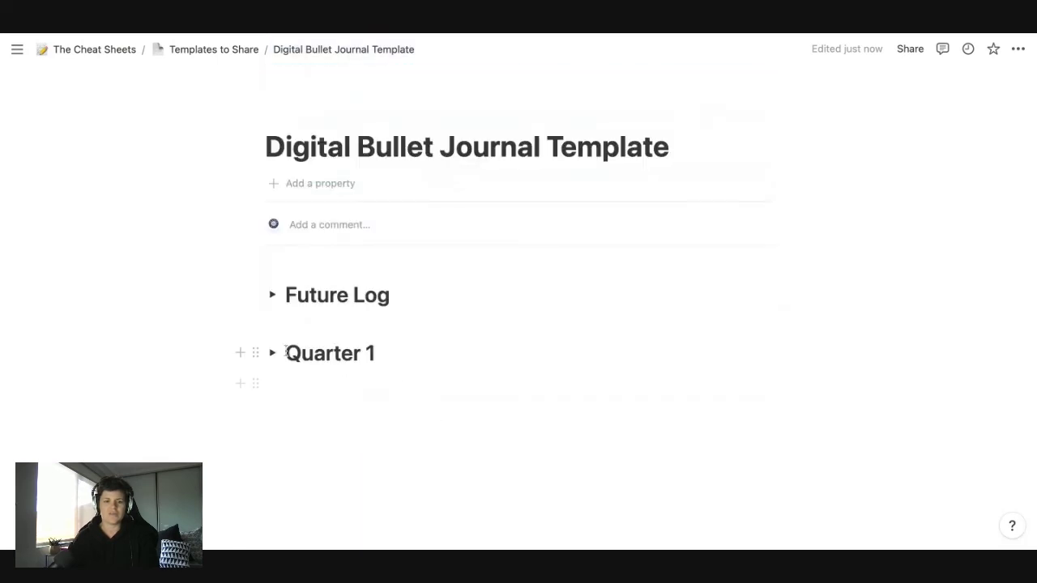
Expand Quarter 1 and Month 1 to show the monthly tasks and weeks
left_click(273, 354)
scroll(308, 324, "down", 3)
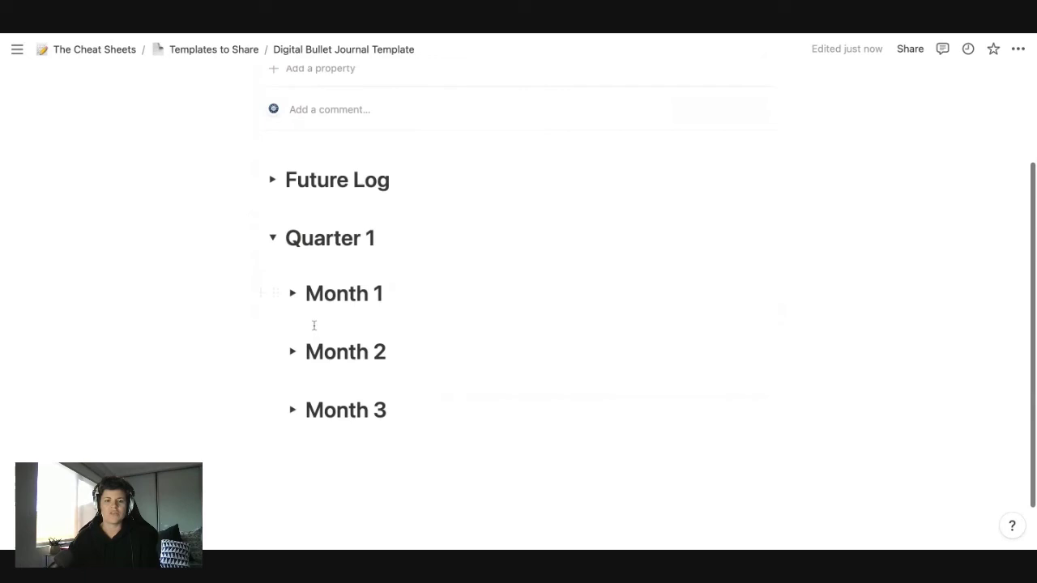
left_click(293, 237)
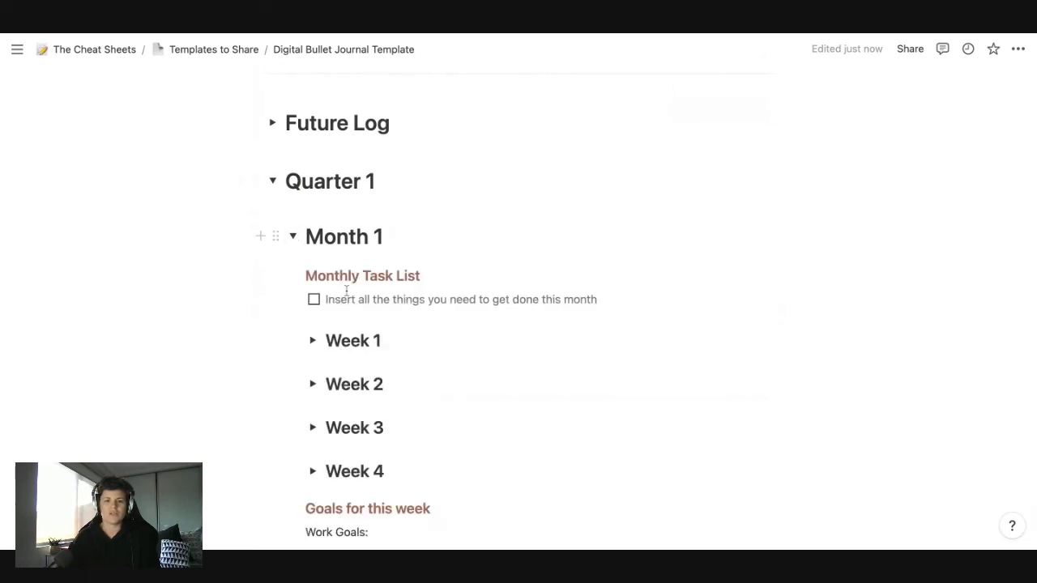
Try typing Task 1 in the monthly to-do, toggle it done and back, then undo
left_click_drag(604, 299, 320, 299)
type("Task 1")
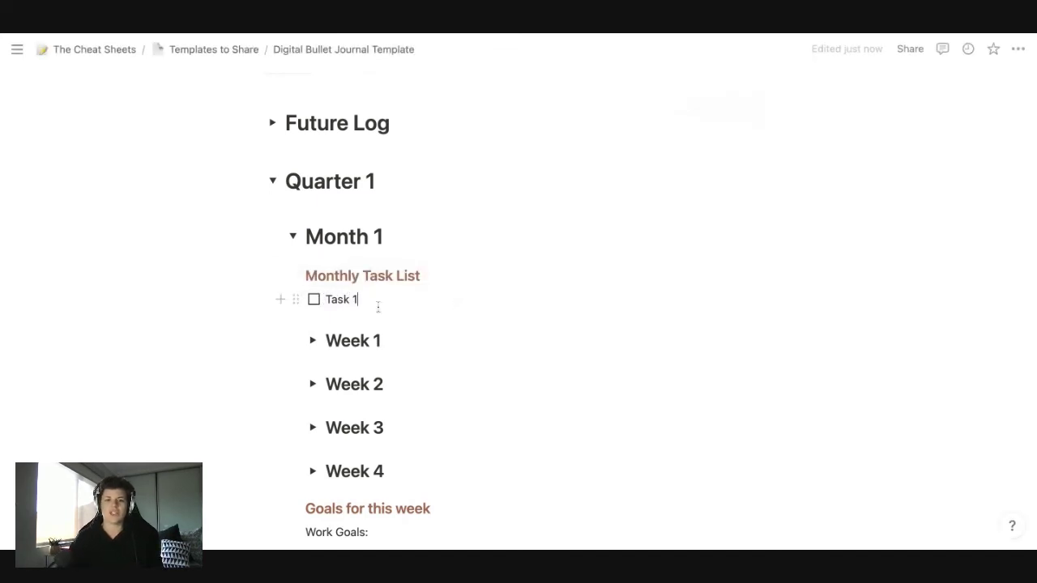
key("Escape")
left_click(314, 300)
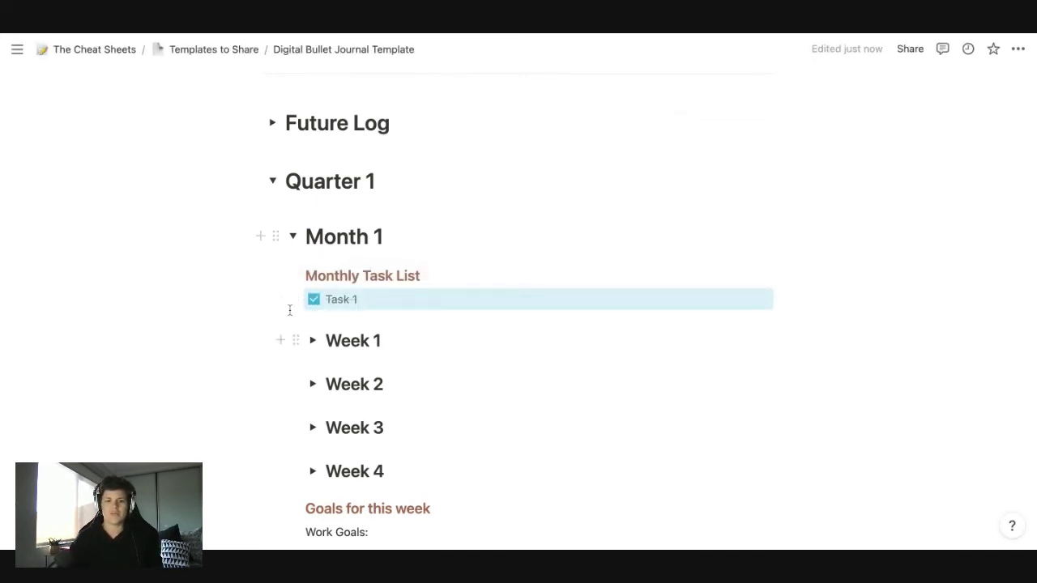
left_click(313, 300)
left_click(364, 306)
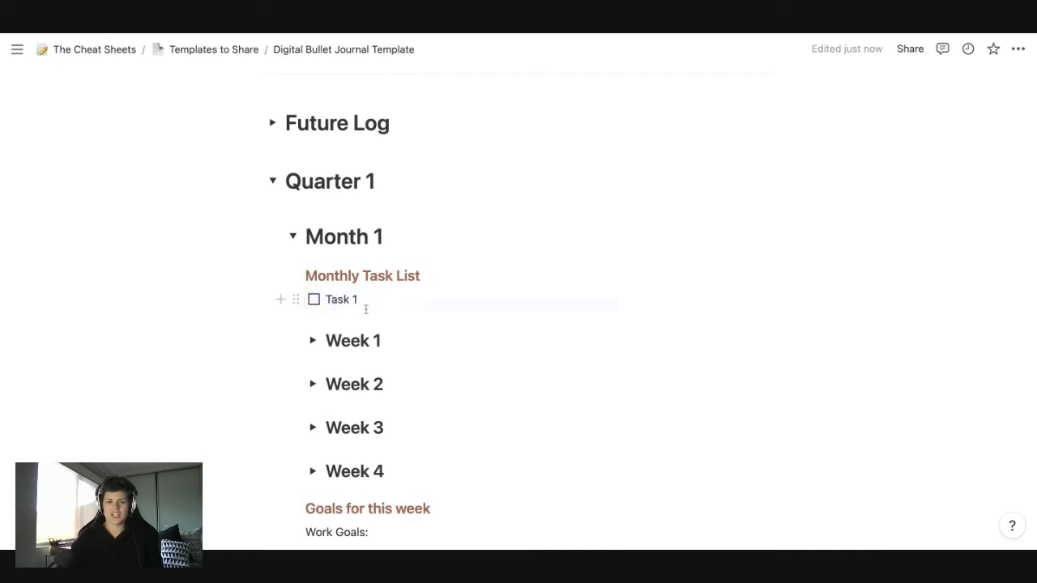
key("Escape")
key("ctrl+Return")
key("ctrl+Return")
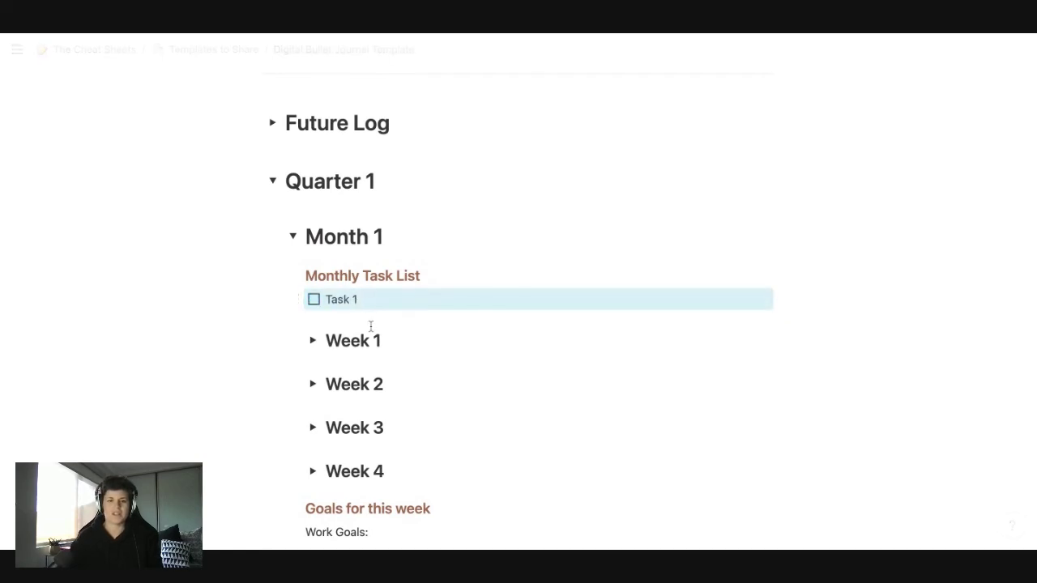
key("Return")
key("BackSpace")
key("ctrl+z")
key("ctrl+z")
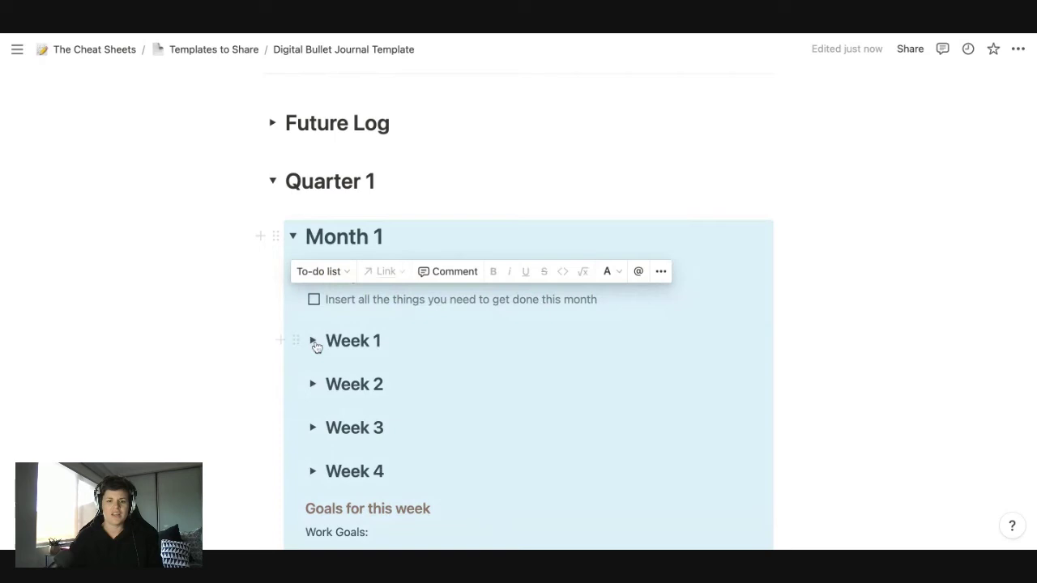
Expand Week 1 and add a new Task 1 to-do below Monday's Tasks
left_click(313, 341)
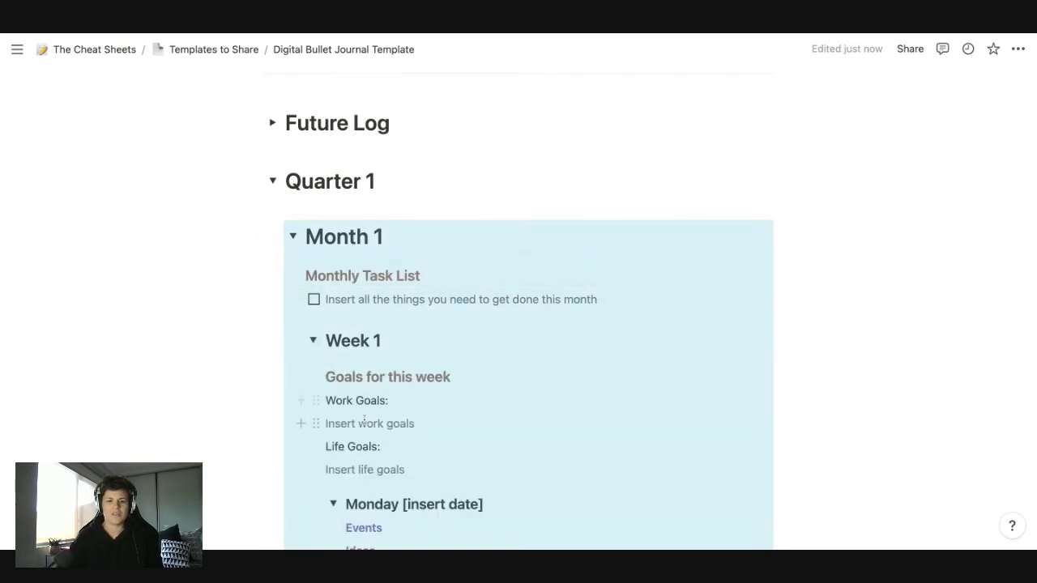
left_click(397, 415)
scroll(397, 410, "down", 8)
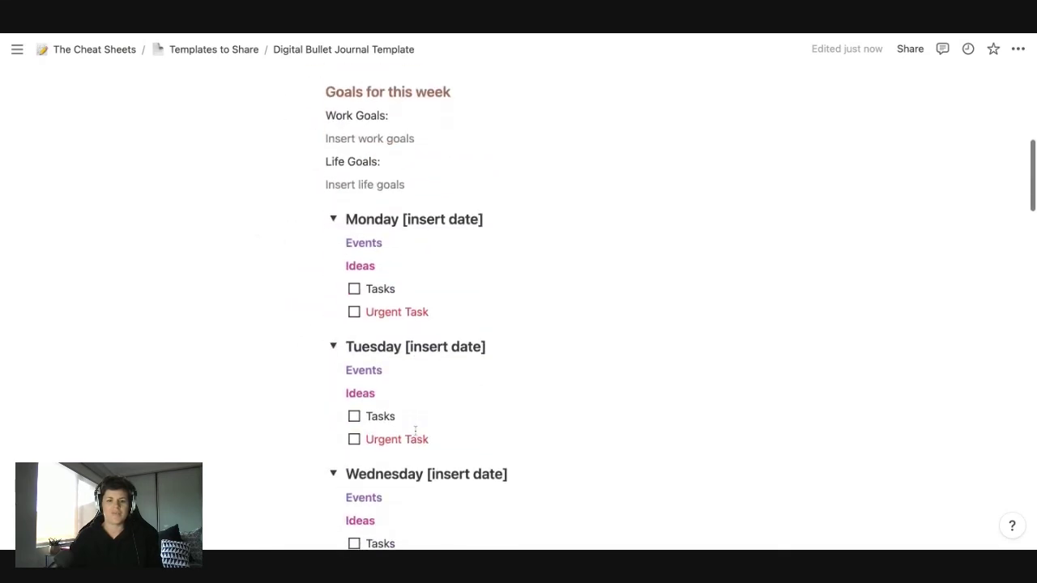
left_click(397, 278)
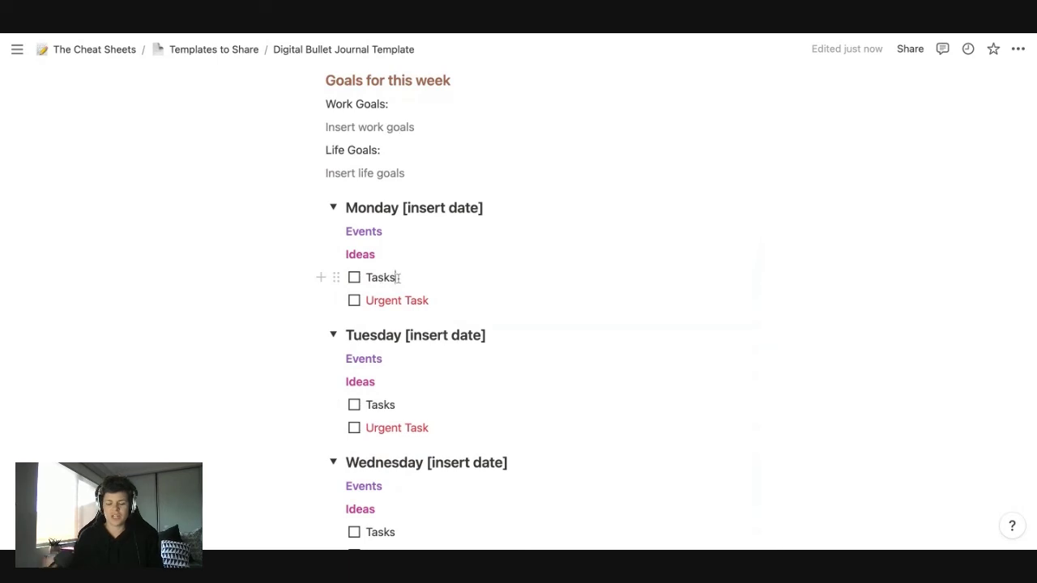
key("Return")
key("Return")
key("Return")
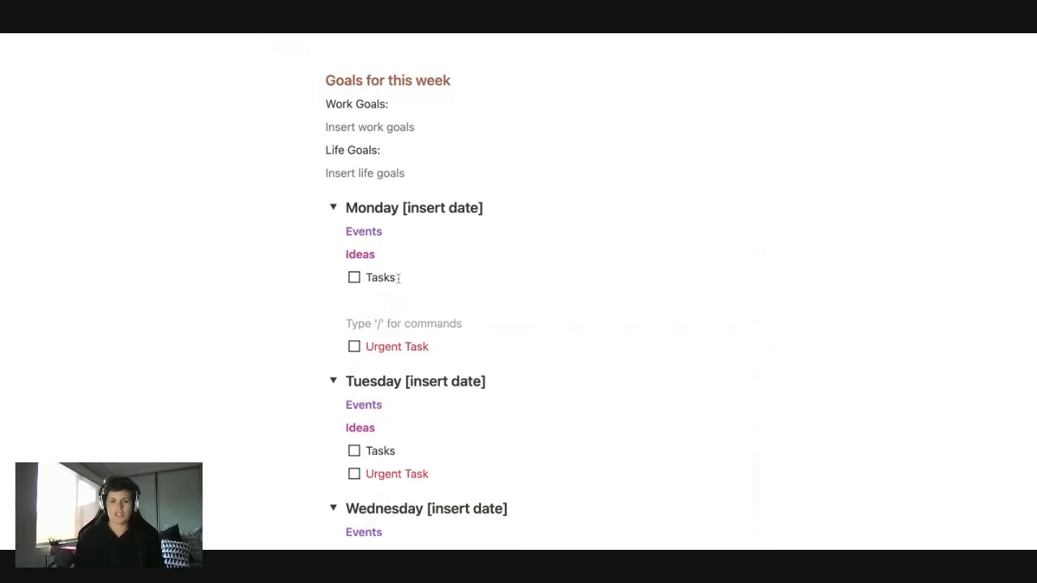
key("BackSpace")
key("Return")
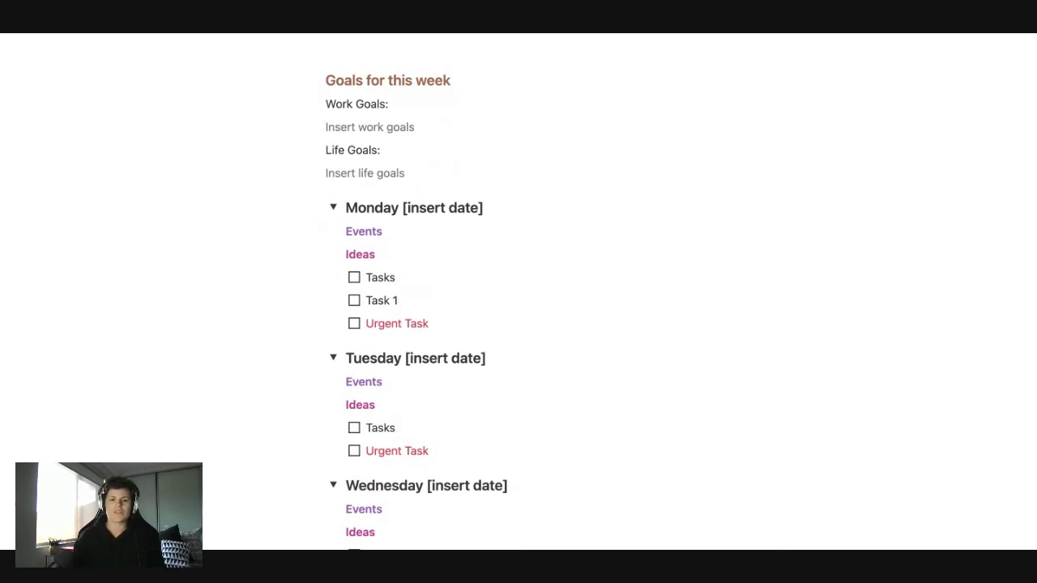
Convert Monday's Task 1 into a bulleted list item and delete it
triple_click(411, 300)
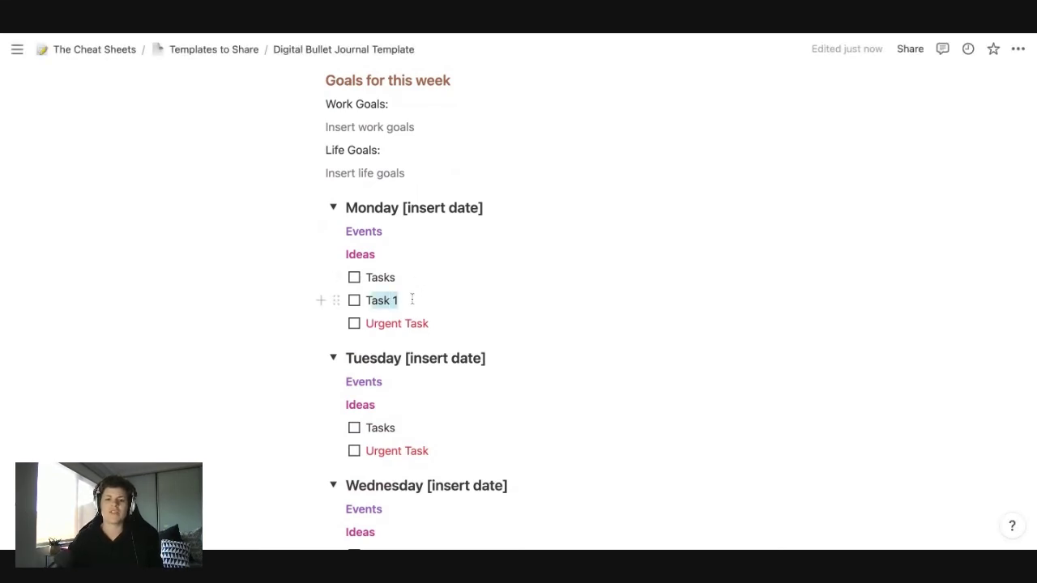
triple_click(367, 301)
left_click_drag(367, 302, 359, 304)
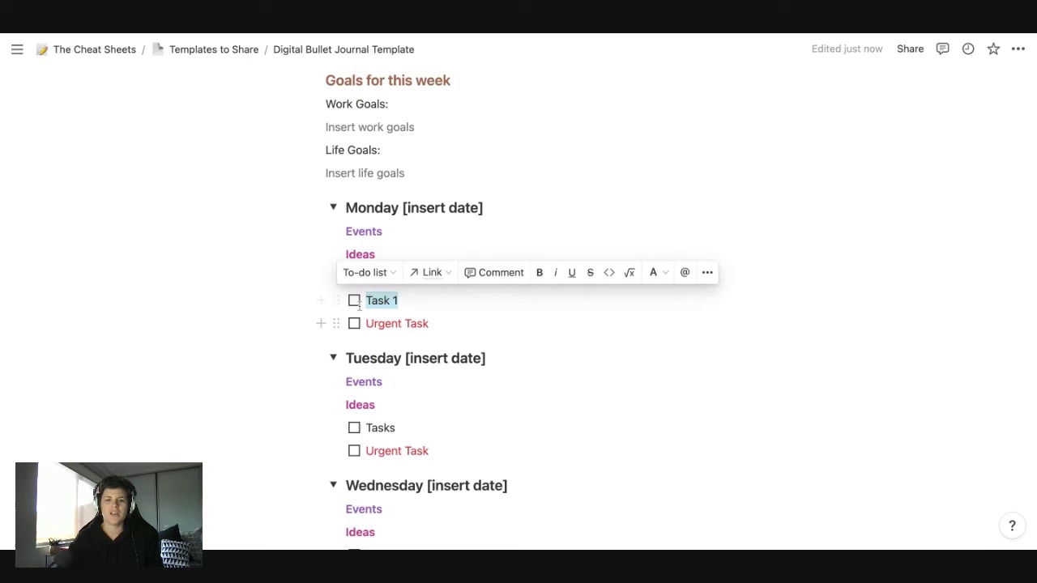
left_click(377, 274)
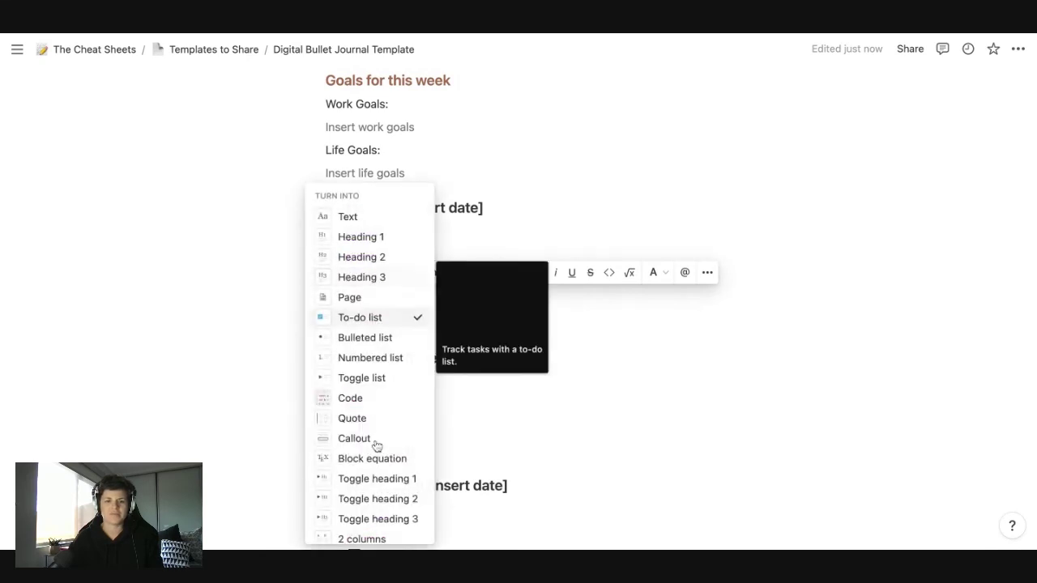
scroll(385, 519, "down", 3)
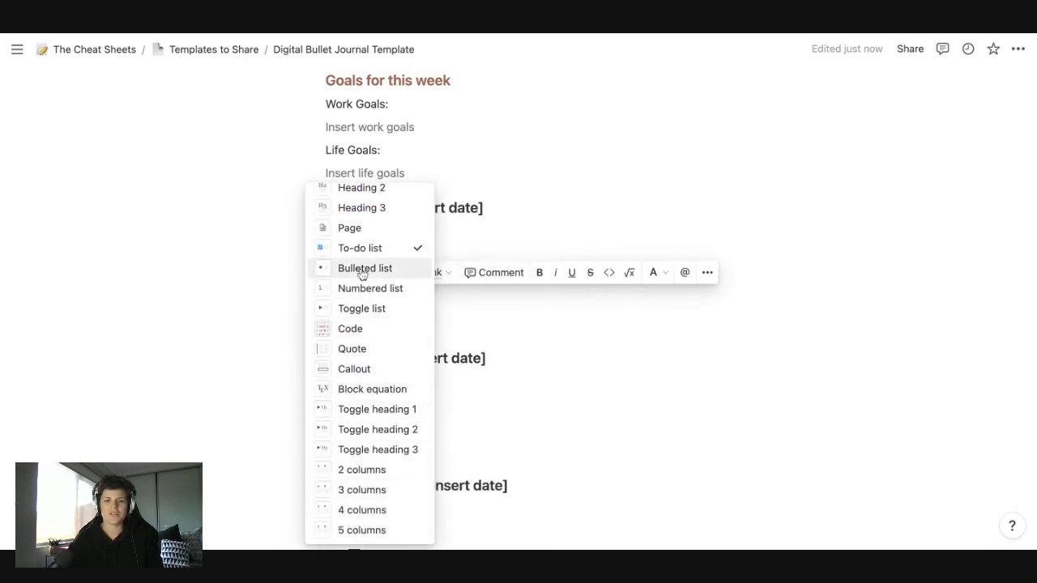
left_click(362, 268)
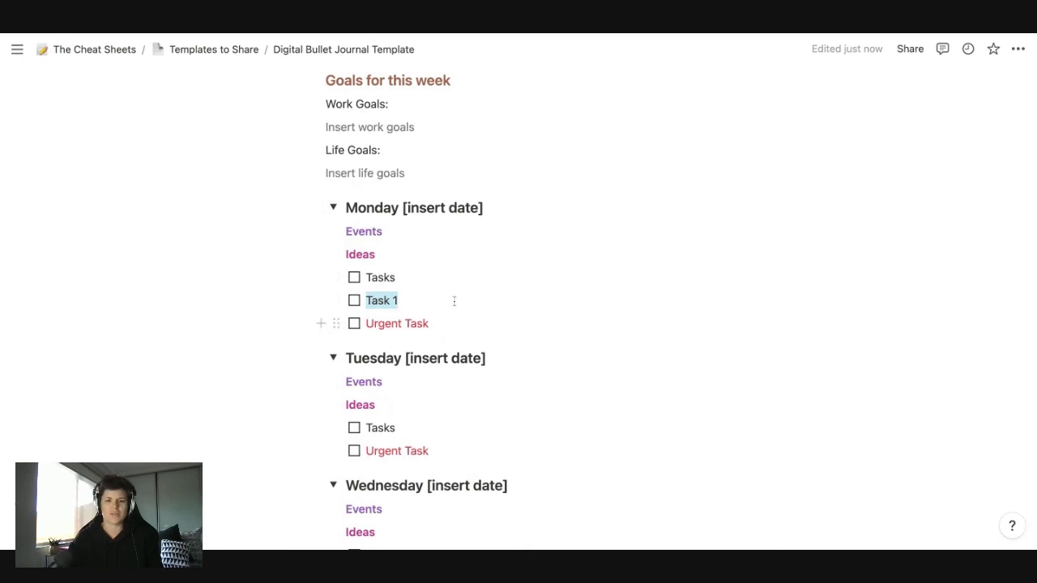
key("BackSpace")
key("BackSpace")
key("BackSpace")
scroll(426, 397, "up", 5)
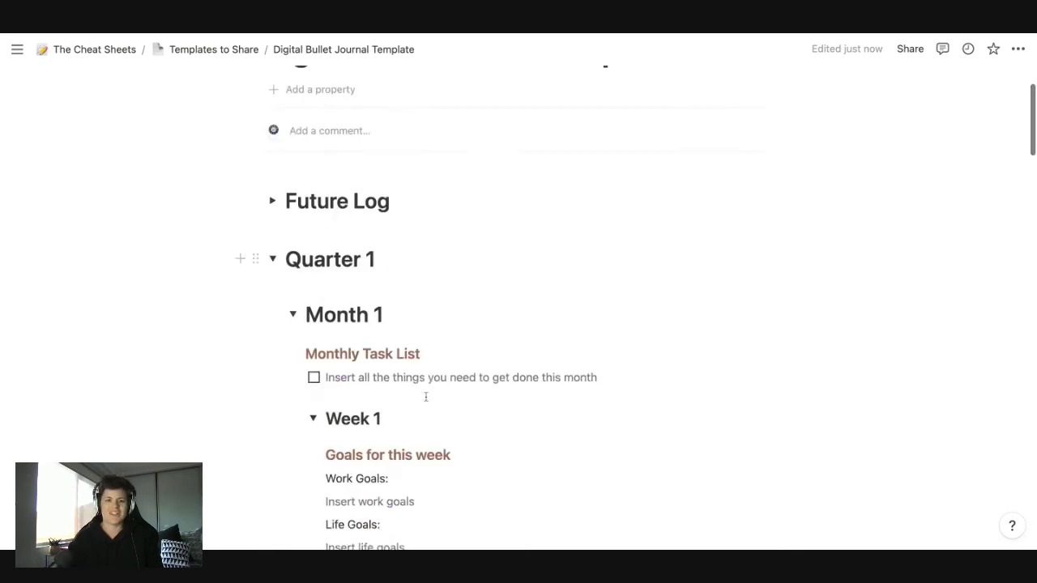
scroll(425, 397, "down", 2)
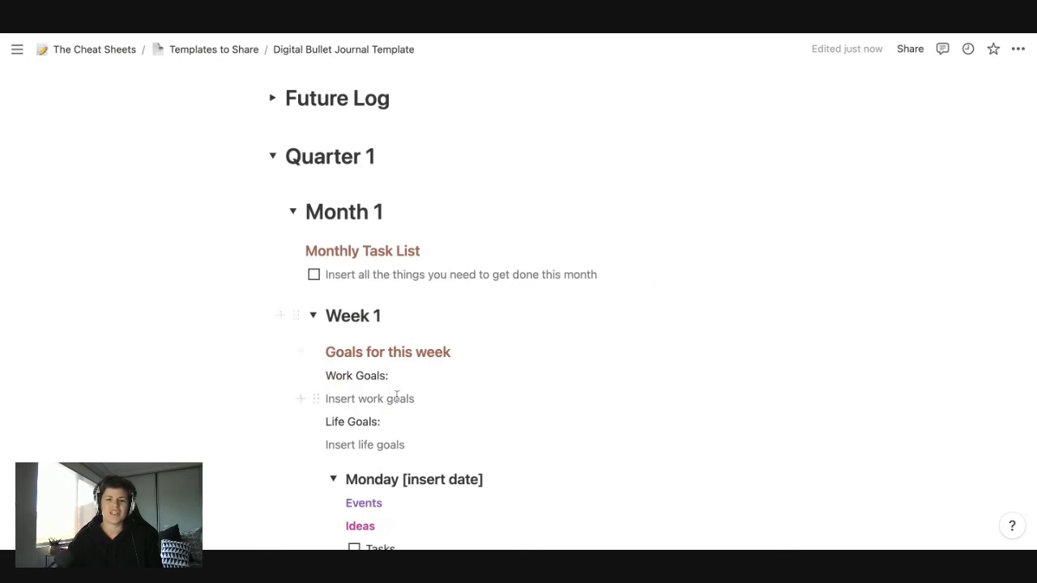
scroll(397, 396, "down", 2)
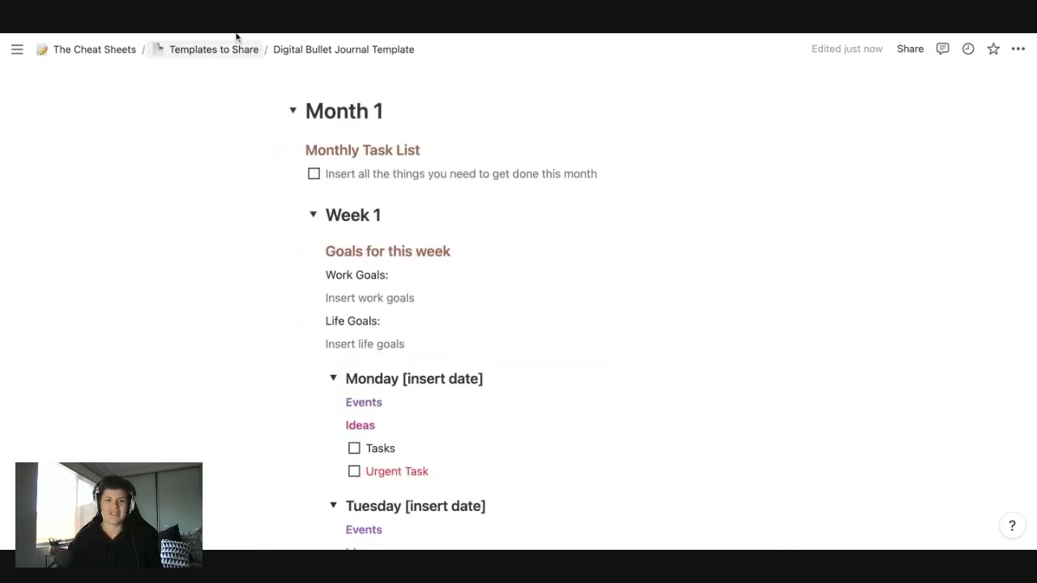